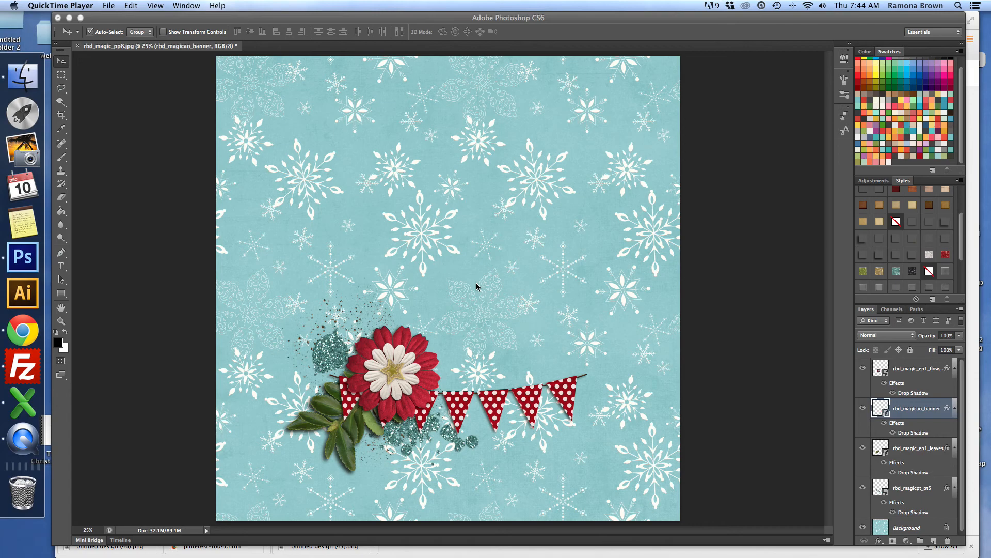
Hide the Layers panel and show it again
{"action": "left_click", "coordinate": [634, 18]}
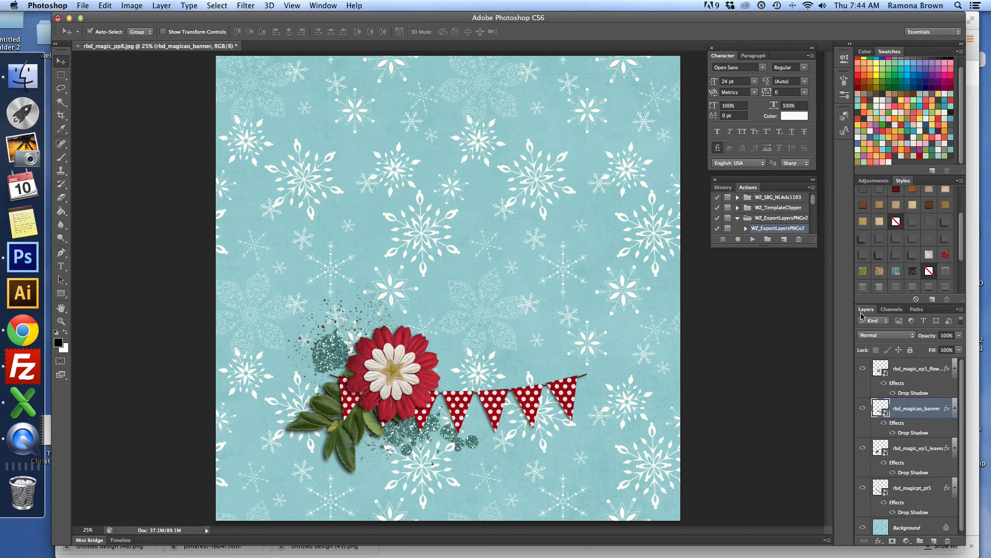
{"action": "left_click", "coordinate": [324, 5]}
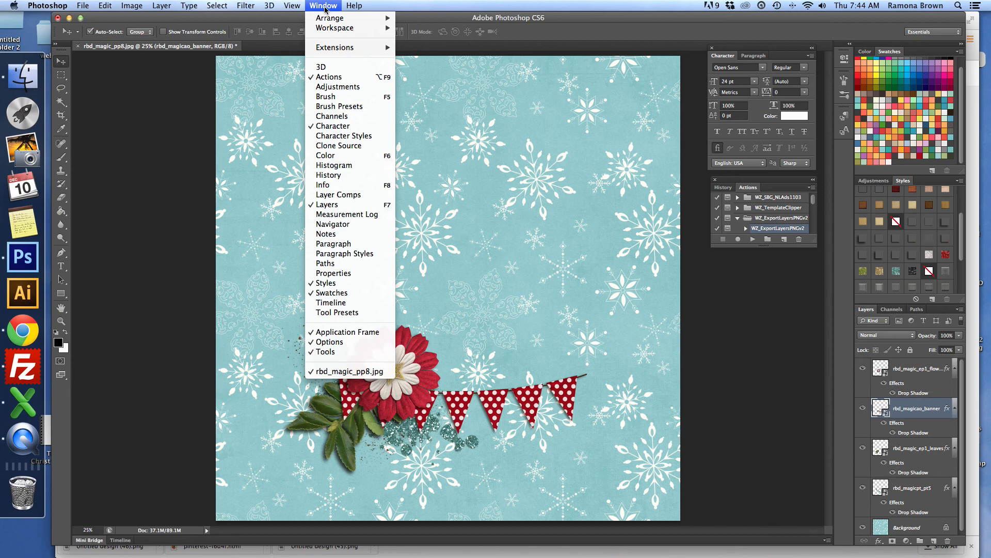
{"action": "left_click", "coordinate": [325, 205]}
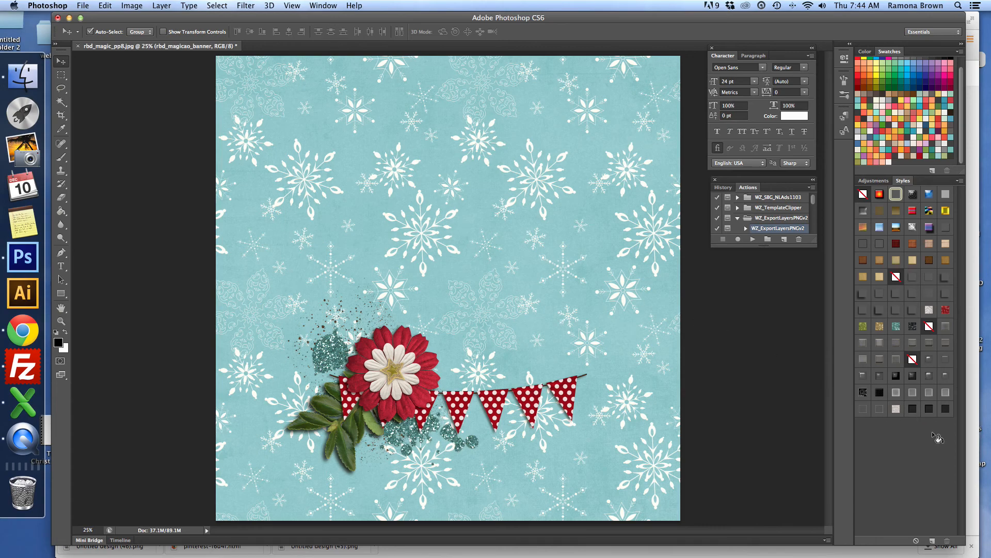
{"action": "left_click", "coordinate": [317, 7]}
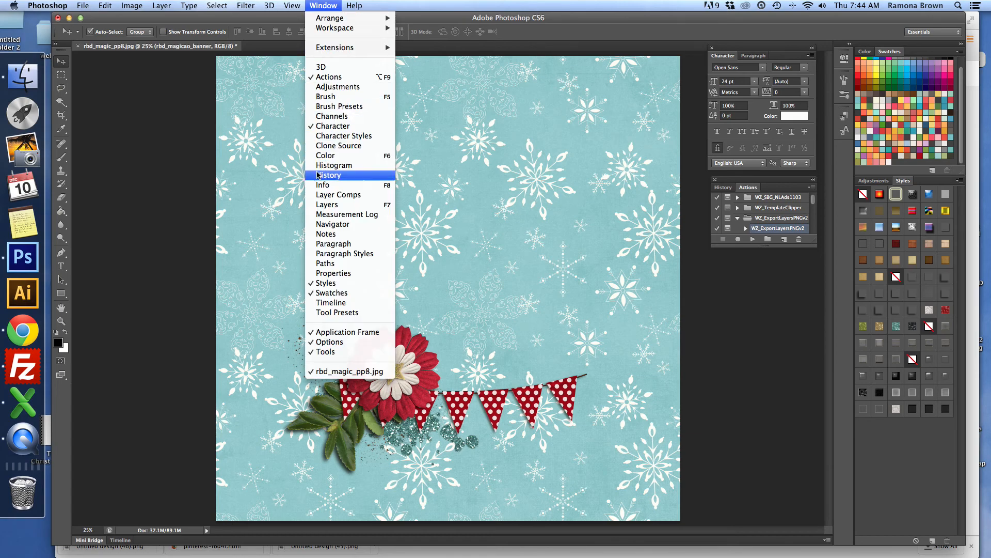
{"action": "left_click", "coordinate": [321, 206]}
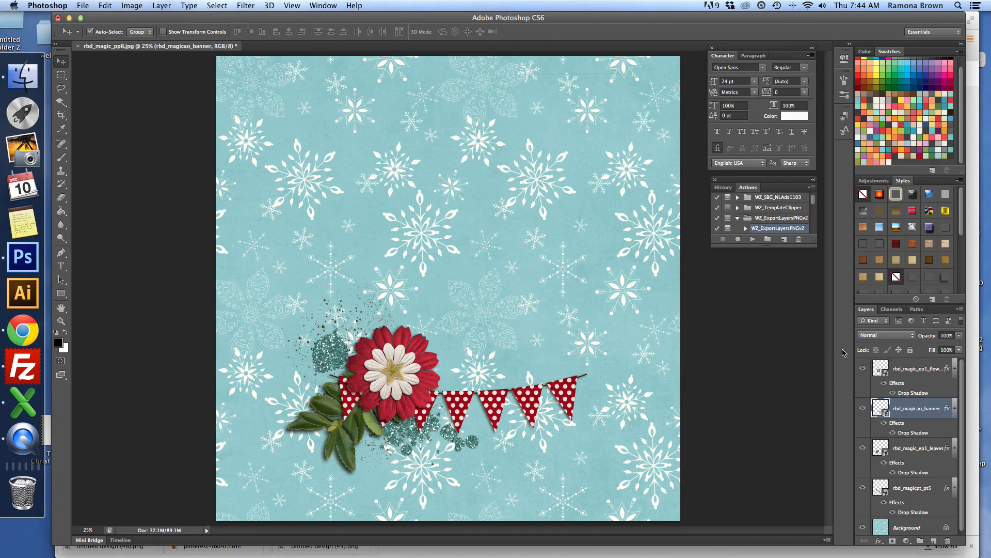
{"action": "scroll", "coordinate": [918, 398], "scroll_direction": "down", "scroll_amount": 1}
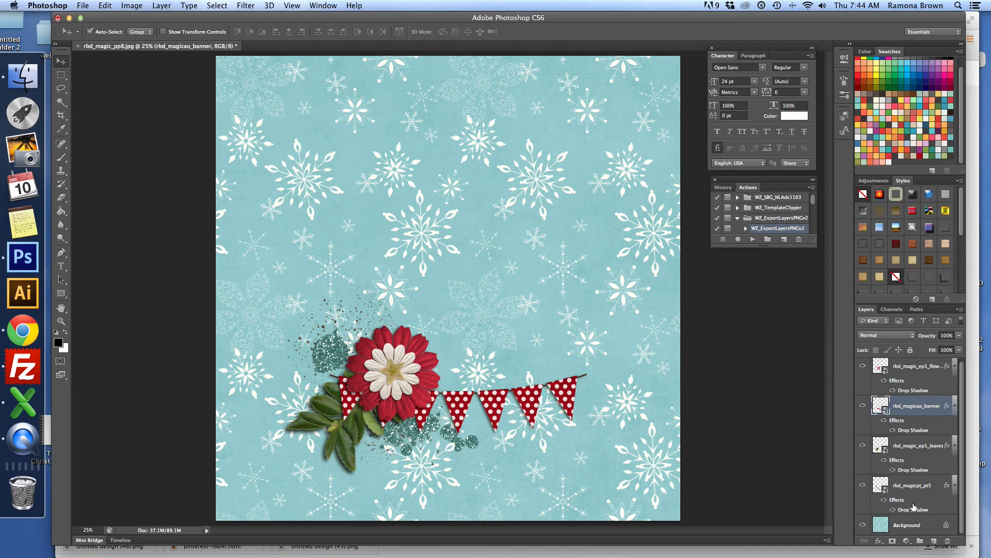
{"action": "scroll", "coordinate": [913, 507], "scroll_direction": "up", "scroll_amount": 1}
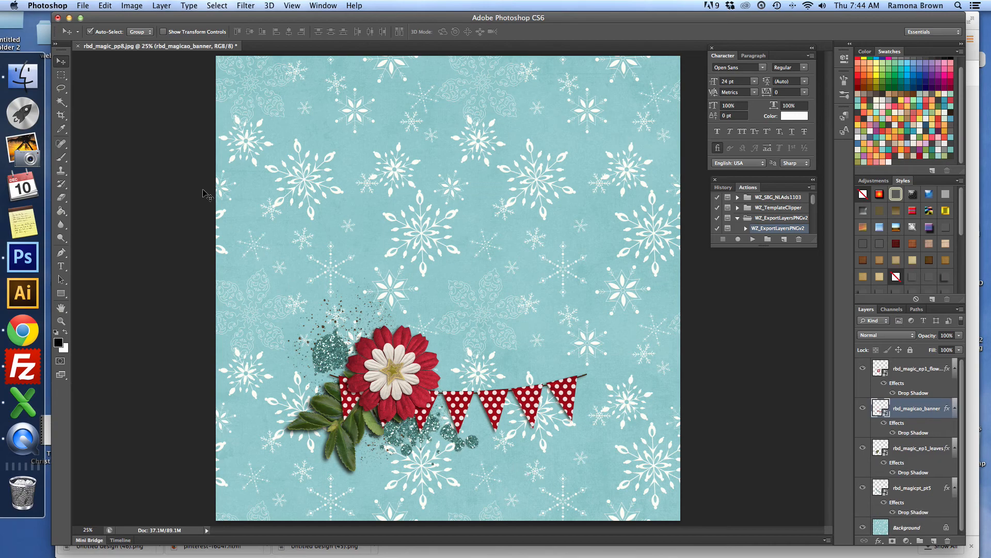
Spread the flower, banner and leaves apart on the canvas and shift the glitter splatter slightly down
{"action": "left_click_drag", "start_coordinate": [394, 366], "coordinate": [485, 230]}
{"action": "left_click_drag", "start_coordinate": [377, 384], "coordinate": [419, 295]}
{"action": "left_click_drag", "start_coordinate": [369, 404], "coordinate": [325, 270]}
{"action": "mouse_move", "coordinate": [333, 356]}
{"action": "left_mouse_down"}
{"action": "mouse_move", "coordinate": [319, 366]}
{"action": "mouse_move", "coordinate": [335, 379]}
{"action": "mouse_move", "coordinate": [329, 368]}
{"action": "left_mouse_up"}
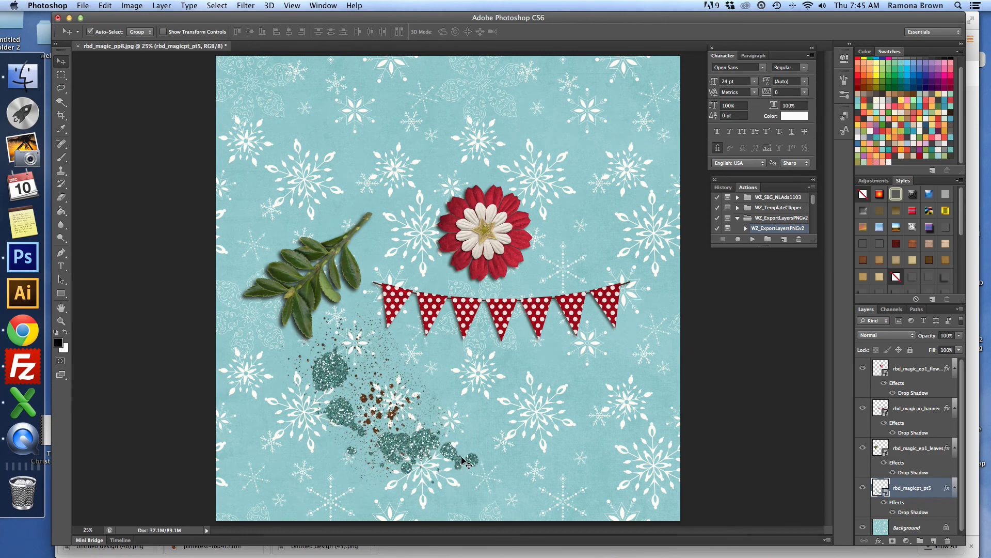
Rebuild the cluster by moving the leaves, the banner and the flower back over the glitter splatter
{"action": "left_click_drag", "start_coordinate": [345, 245], "coordinate": [376, 391]}
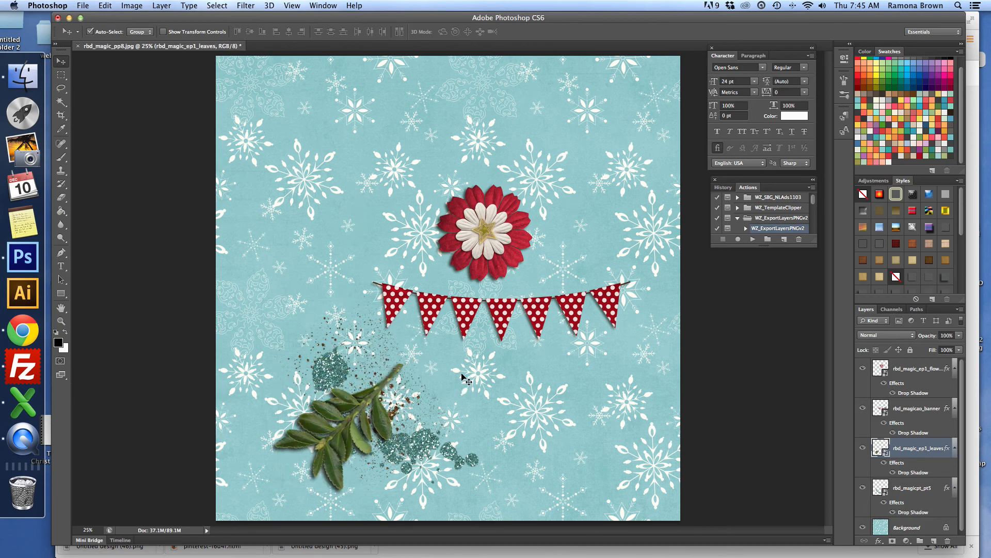
{"action": "left_click_drag", "start_coordinate": [431, 304], "coordinate": [387, 397]}
{"action": "left_click_drag", "start_coordinate": [483, 218], "coordinate": [376, 367]}
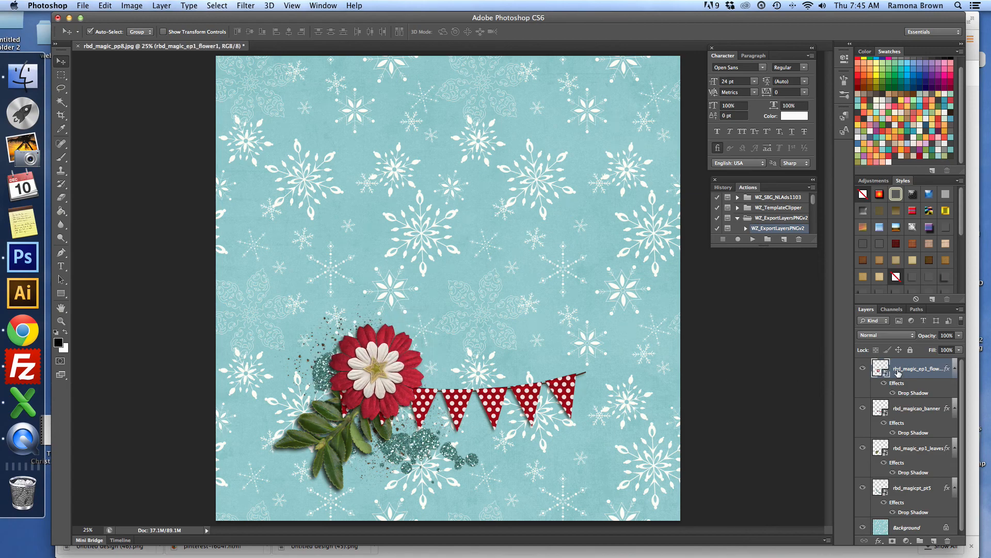
Shift the banner slightly right, place its layer below the leaves layer, and set the flower back over the leaves
{"action": "left_click_drag", "start_coordinate": [394, 369], "coordinate": [425, 270]}
{"action": "left_click", "coordinate": [426, 402]}
{"action": "mouse_move", "coordinate": [425, 401]}
{"action": "left_mouse_down"}
{"action": "mouse_move", "coordinate": [443, 411]}
{"action": "mouse_move", "coordinate": [435, 404]}
{"action": "left_mouse_up"}
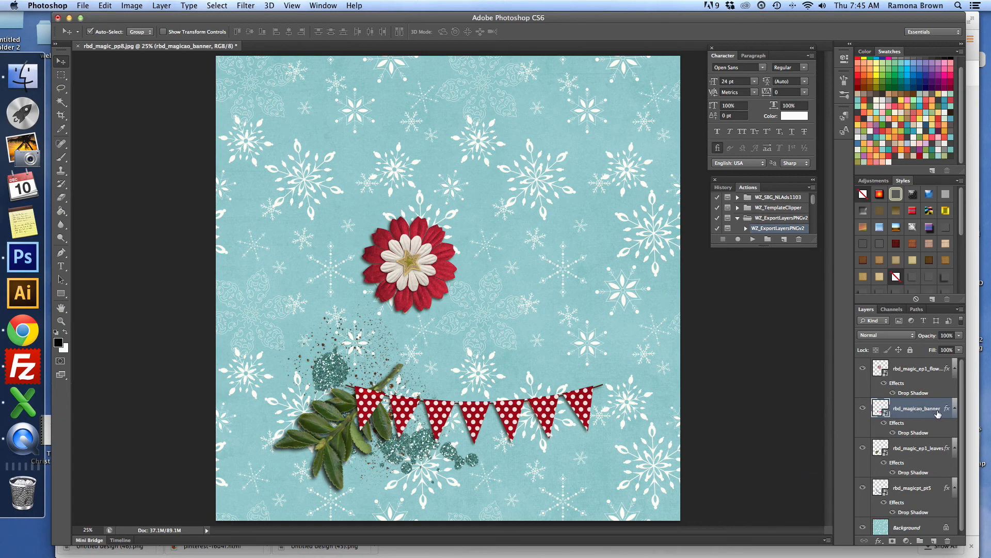
{"action": "left_click_drag", "start_coordinate": [939, 404], "coordinate": [929, 474]}
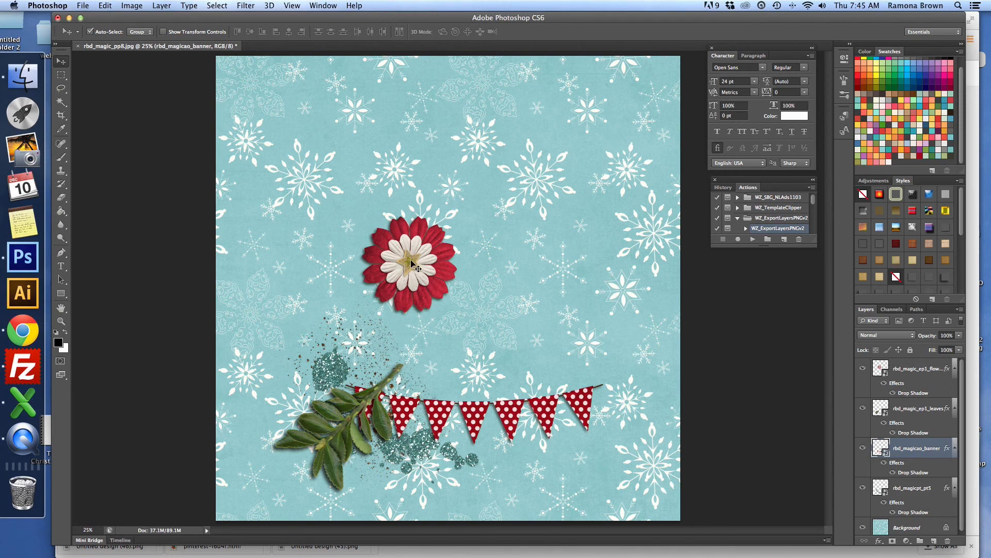
{"action": "left_click_drag", "start_coordinate": [412, 263], "coordinate": [376, 379]}
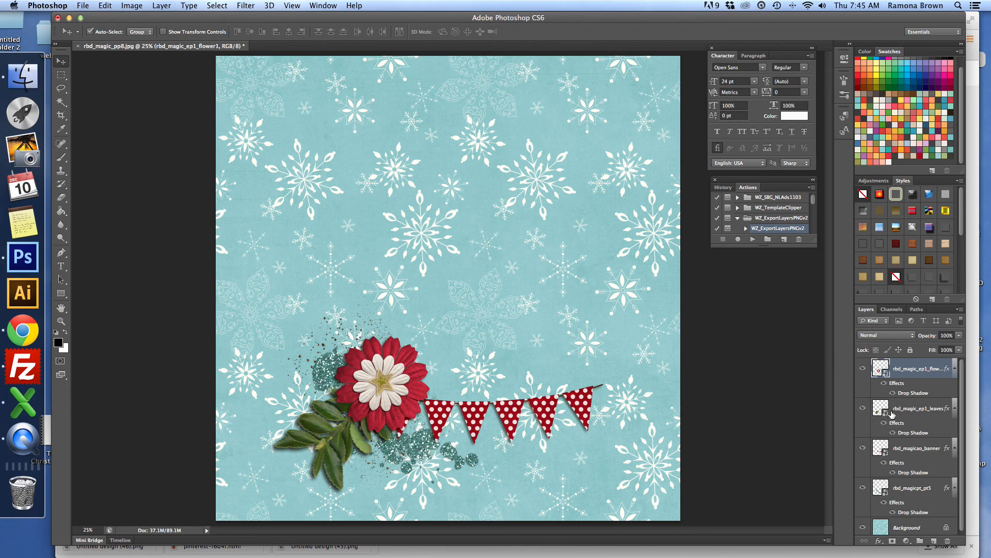
Create a new layer group and move the flower, leaves, banner and glitter splatter layers into it
{"action": "scroll", "coordinate": [891, 413], "scroll_direction": "down", "scroll_amount": 1}
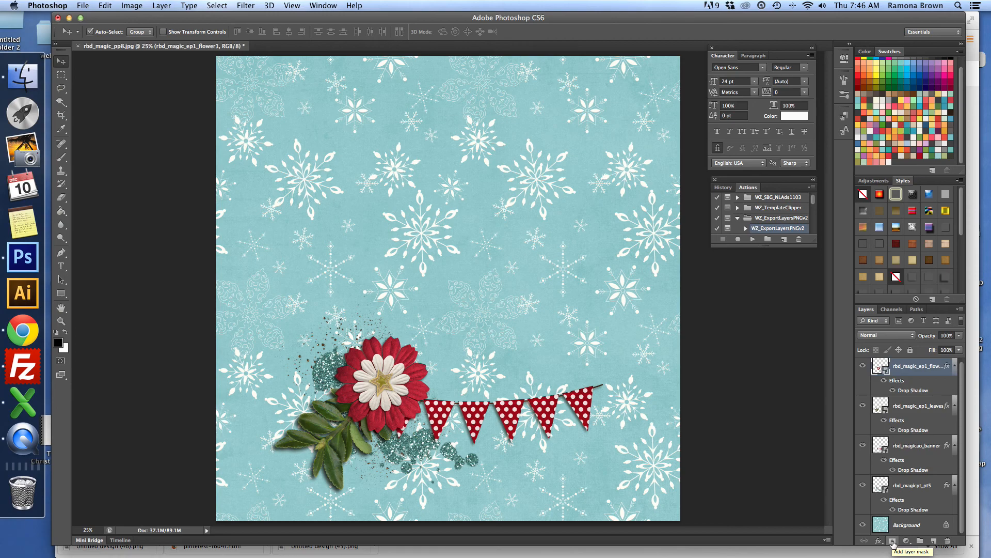
{"action": "left_click", "coordinate": [920, 541]}
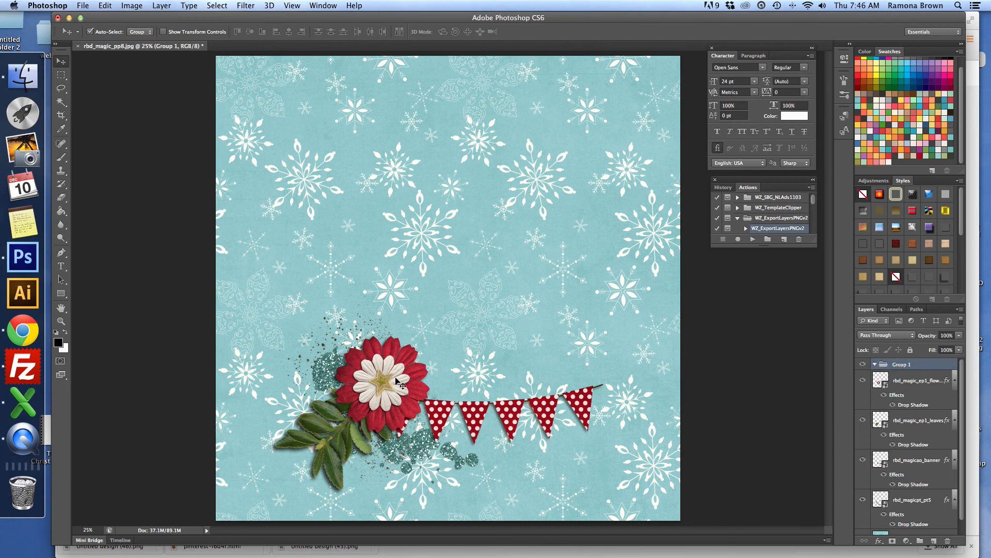
{"action": "left_click", "coordinate": [910, 384]}
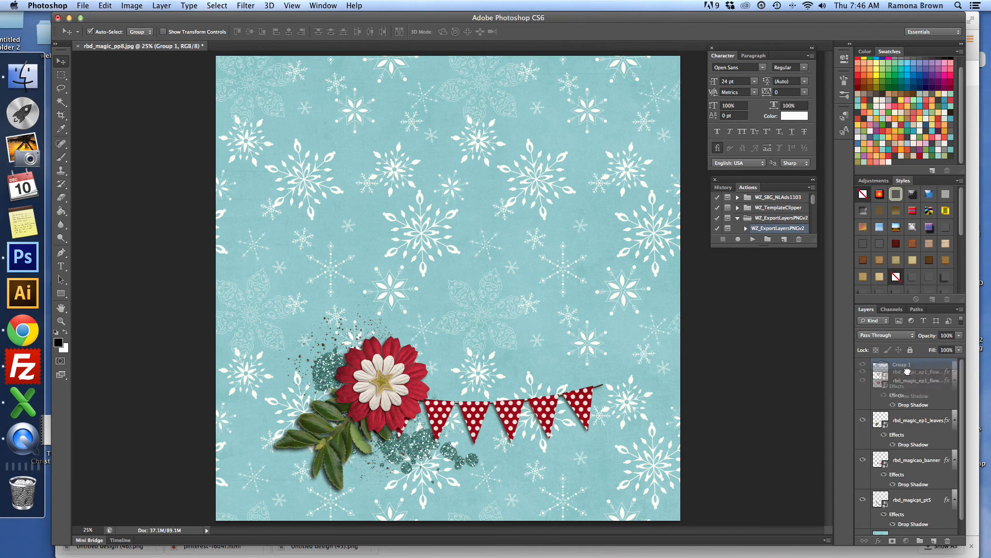
{"action": "left_click_drag", "start_coordinate": [909, 420], "coordinate": [894, 366]}
{"action": "left_click_drag", "start_coordinate": [901, 460], "coordinate": [899, 390]}
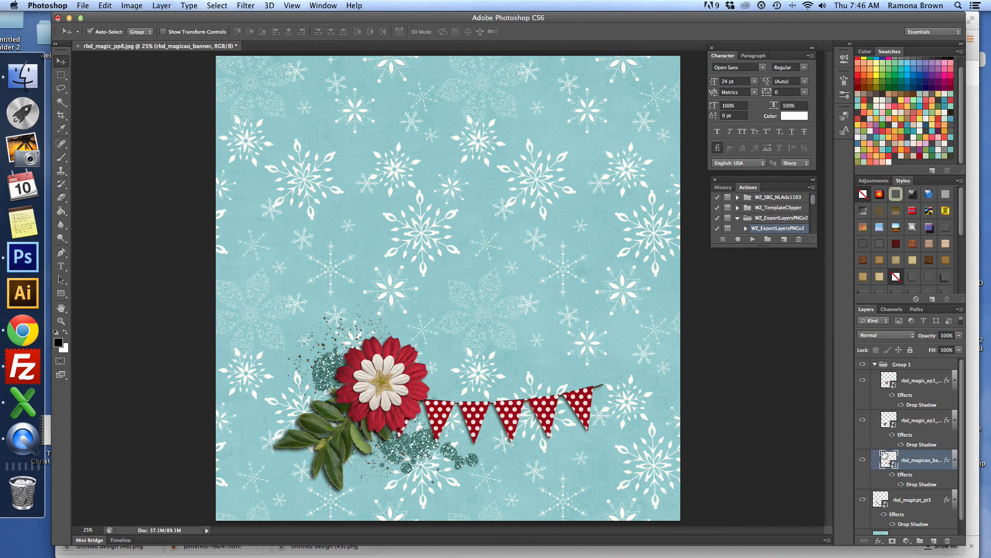
{"action": "left_click_drag", "start_coordinate": [901, 500], "coordinate": [897, 366]}
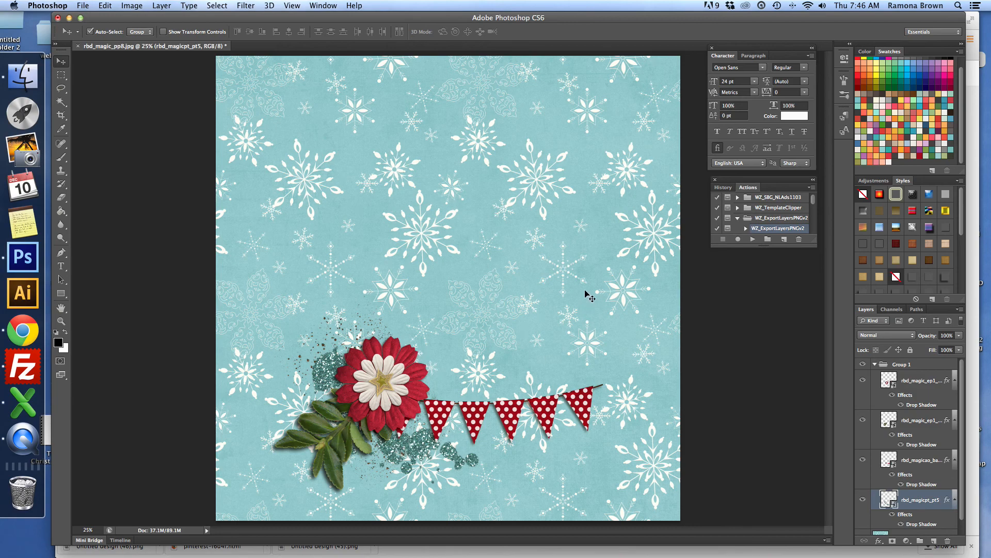
Collapse the layer group, hide and show it on the canvas, and expand it to review its layers
{"action": "left_click", "coordinate": [875, 364]}
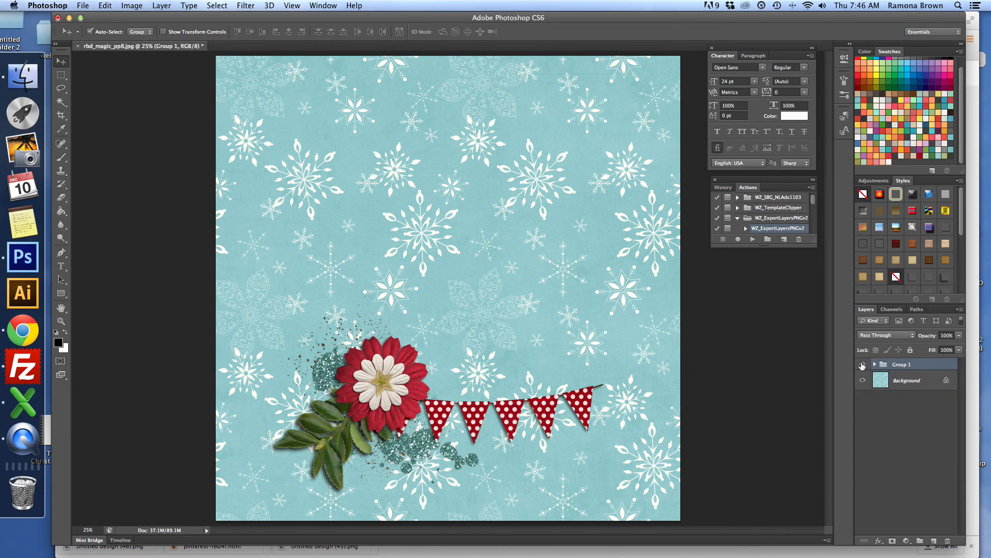
{"action": "left_click", "coordinate": [863, 365]}
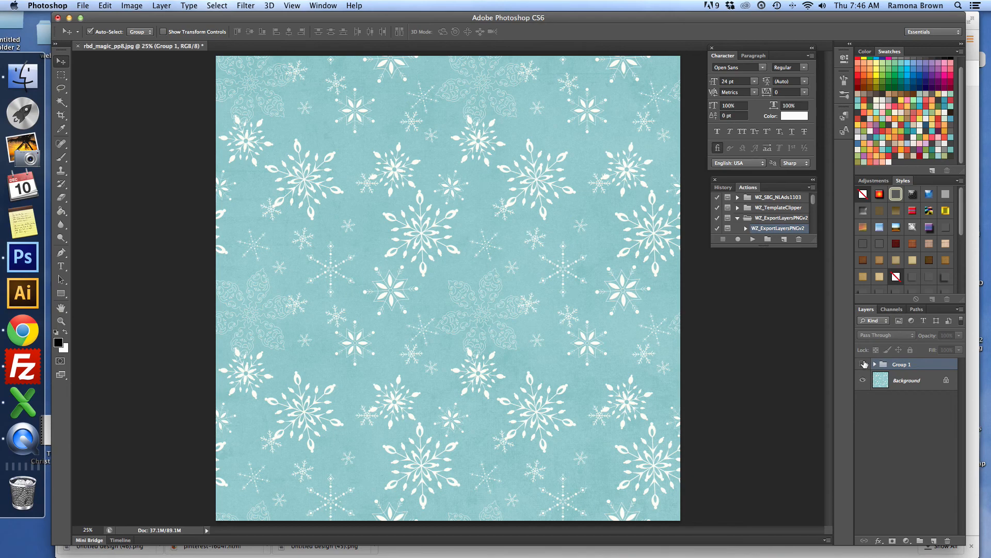
{"action": "left_click", "coordinate": [863, 365]}
{"action": "left_click", "coordinate": [875, 365]}
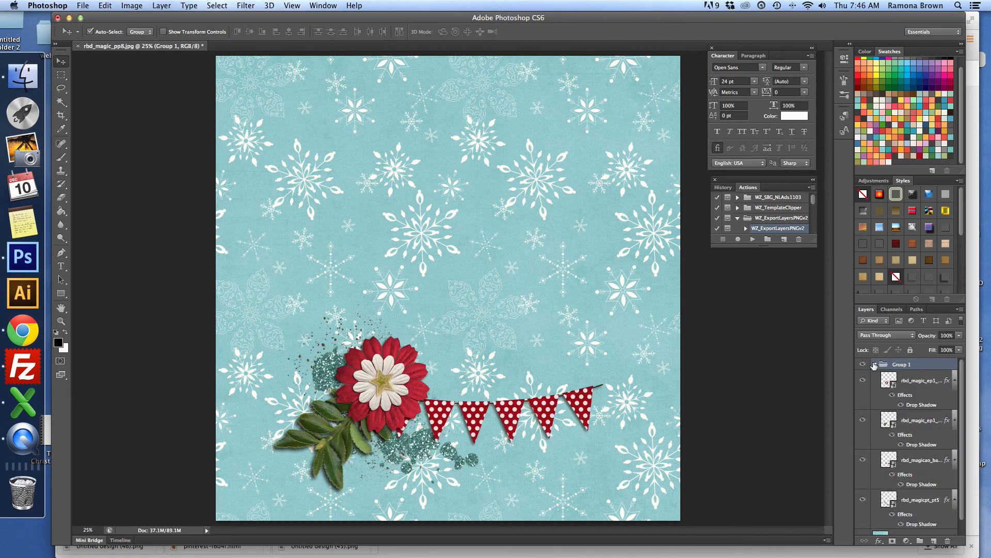
{"action": "scroll", "coordinate": [904, 496], "scroll_direction": "down", "scroll_amount": 1}
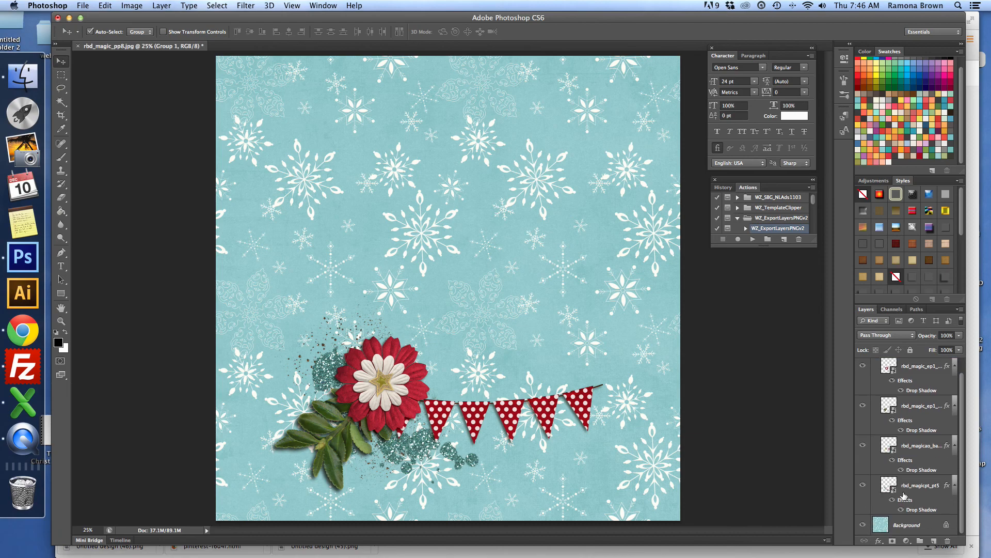
{"action": "scroll", "coordinate": [904, 495], "scroll_direction": "up", "scroll_amount": 1}
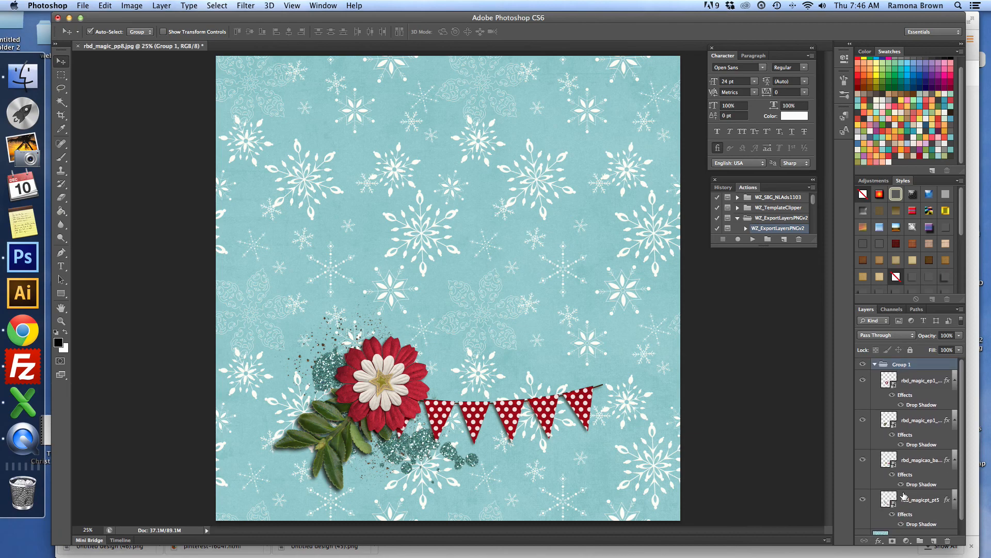
Ungroup the four element layers
{"action": "right_click", "coordinate": [917, 366]}
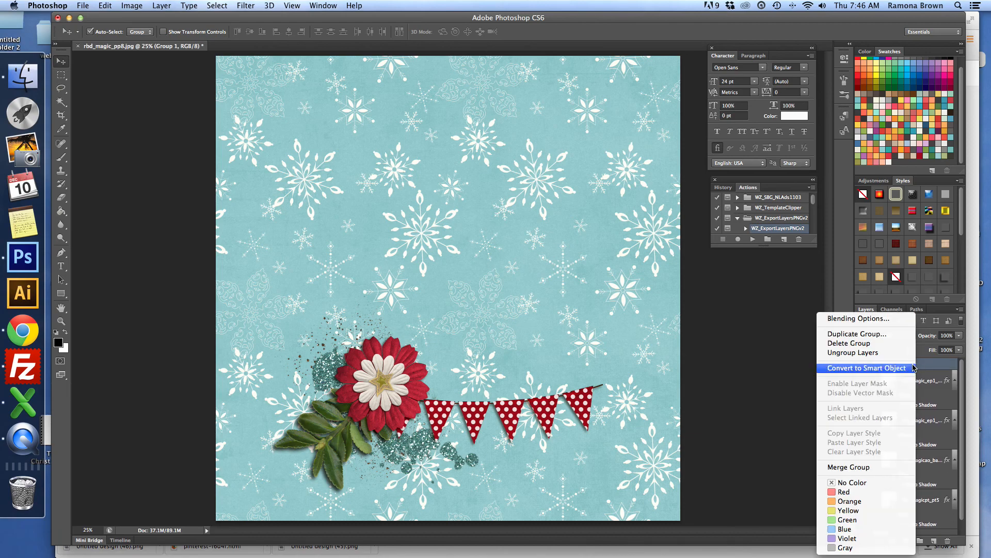
{"action": "left_click", "coordinate": [851, 353]}
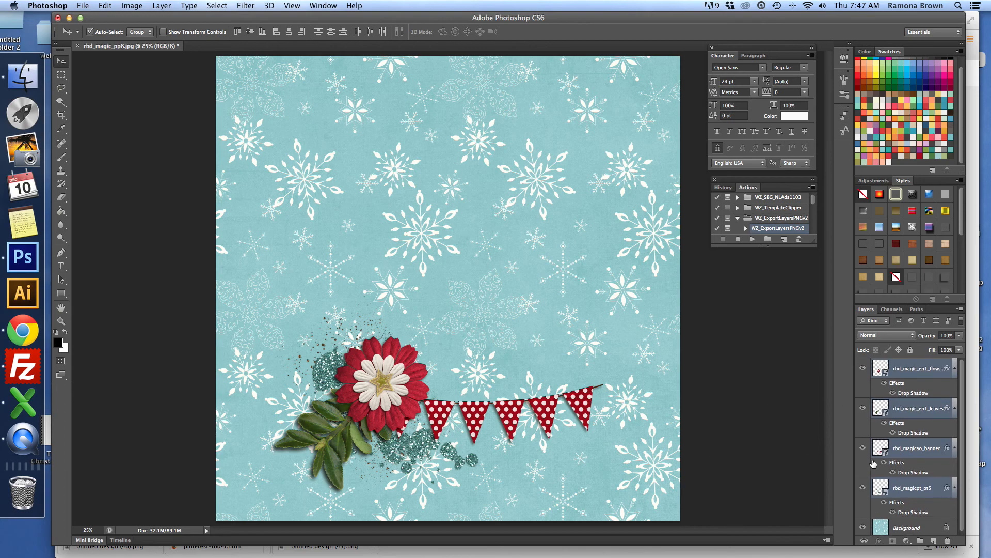
Add a new layer above the flower and stamp a black outlined arrow on it with the 872 px arrow brush
{"action": "left_click", "coordinate": [917, 369]}
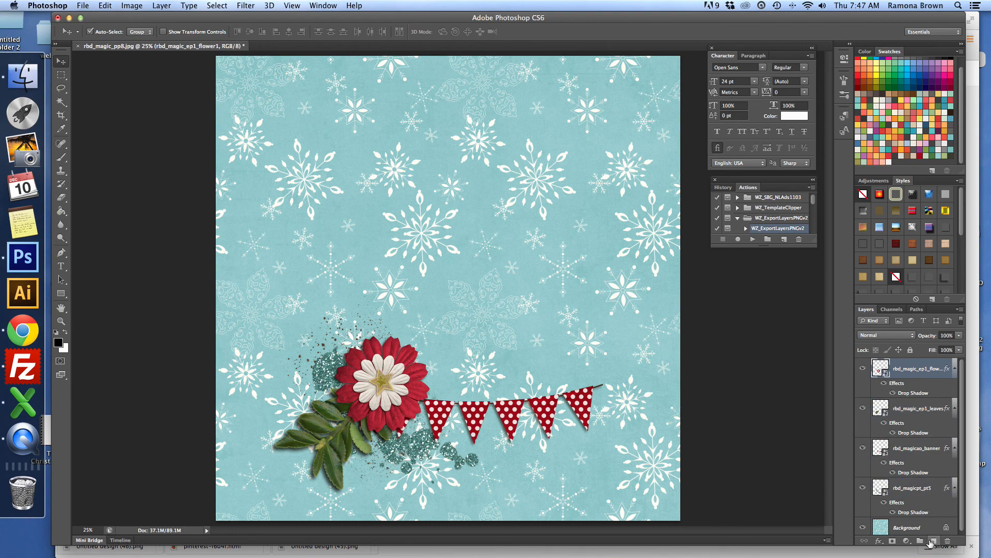
{"action": "left_click", "coordinate": [934, 540]}
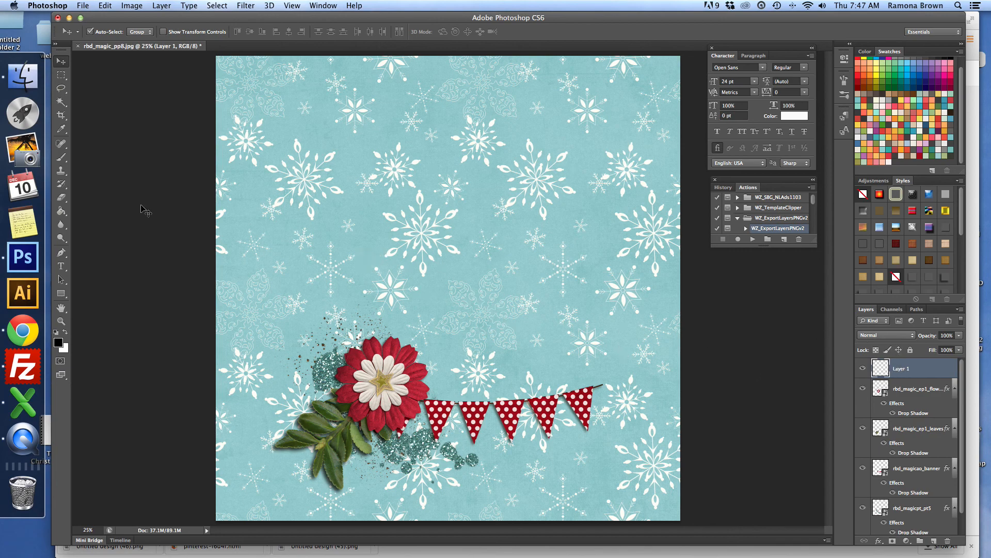
{"action": "left_click", "coordinate": [61, 157]}
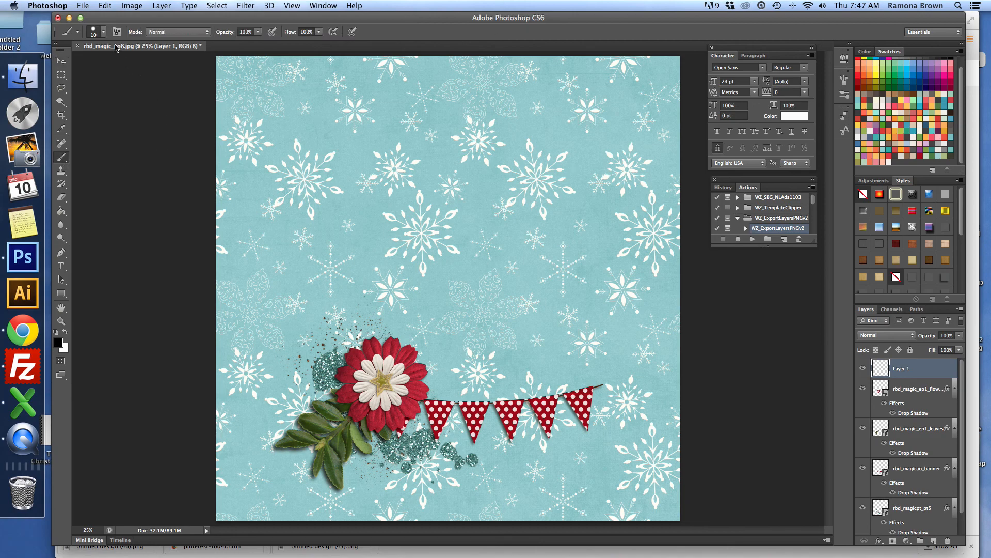
{"action": "left_click", "coordinate": [103, 32]}
{"action": "scroll", "coordinate": [116, 149], "scroll_direction": "down", "scroll_amount": 5}
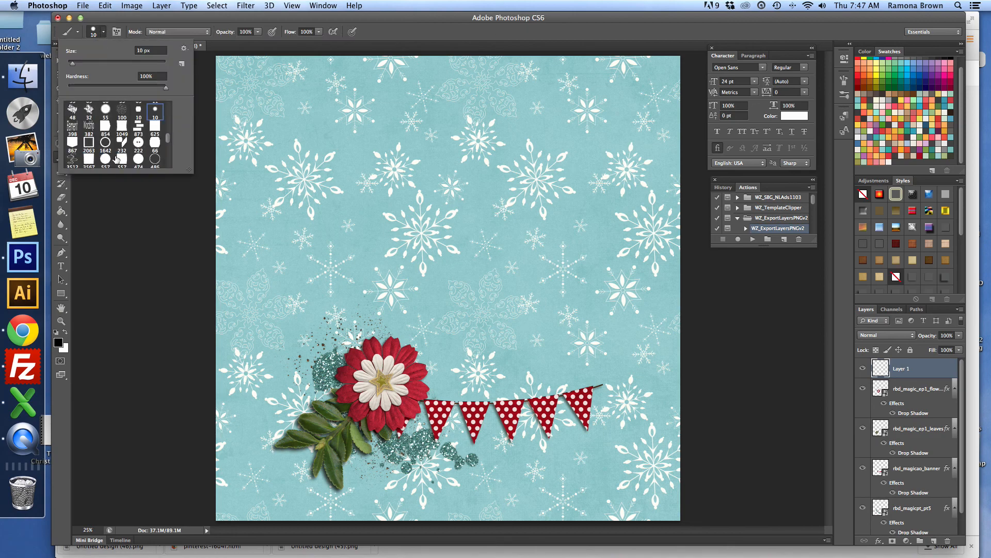
{"action": "left_click", "coordinate": [122, 142]}
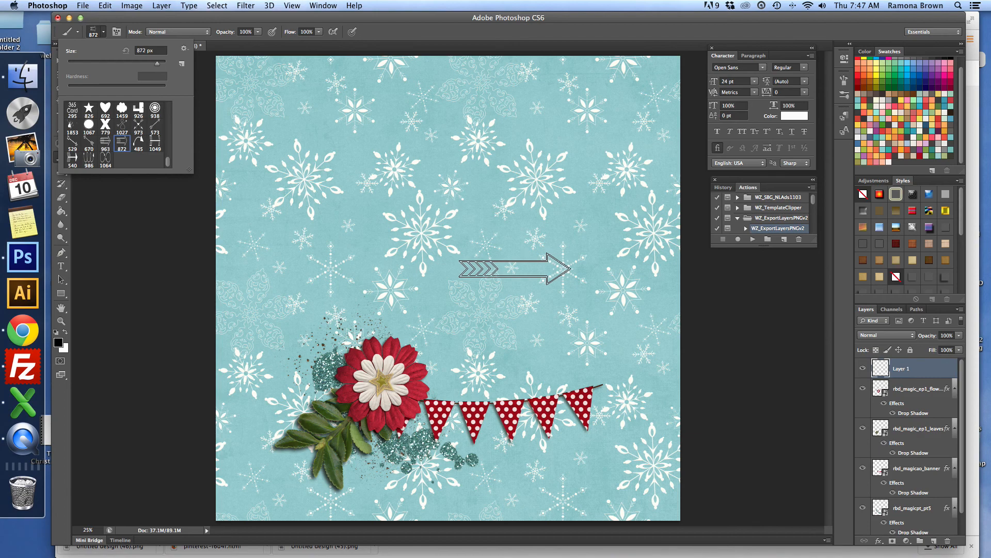
{"action": "left_click", "coordinate": [514, 268]}
{"action": "left_click", "coordinate": [514, 268]}
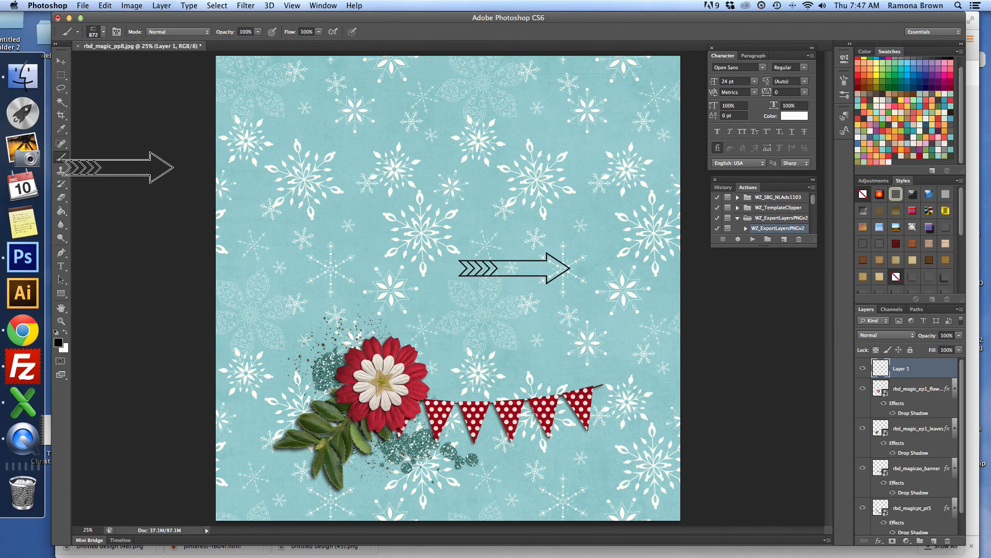
Apply a drop shadow style to the arrow layer and move the arrow right and slightly down
{"action": "left_click", "coordinate": [62, 62]}
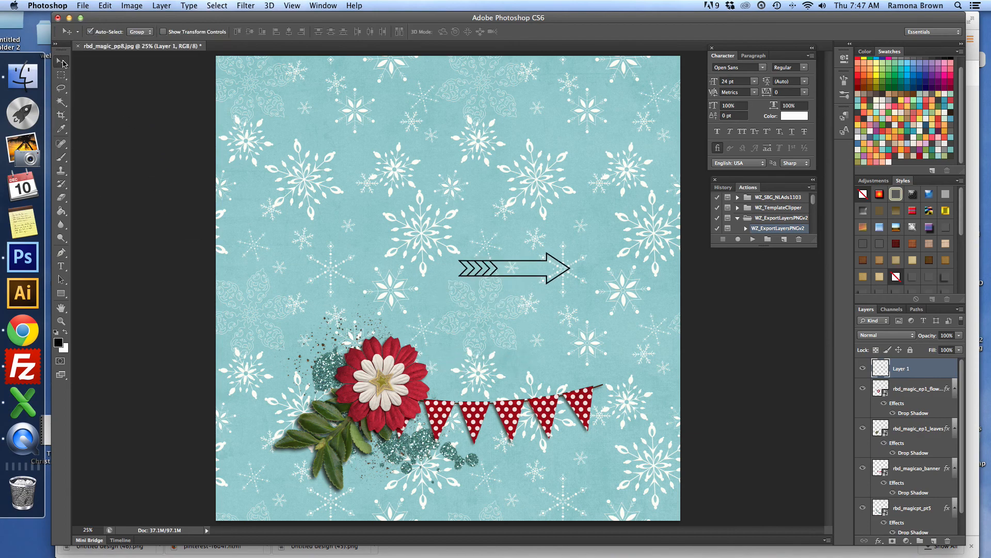
{"action": "left_click", "coordinate": [84, 6]}
{"action": "left_click", "coordinate": [262, 41]}
{"action": "left_click", "coordinate": [927, 276]}
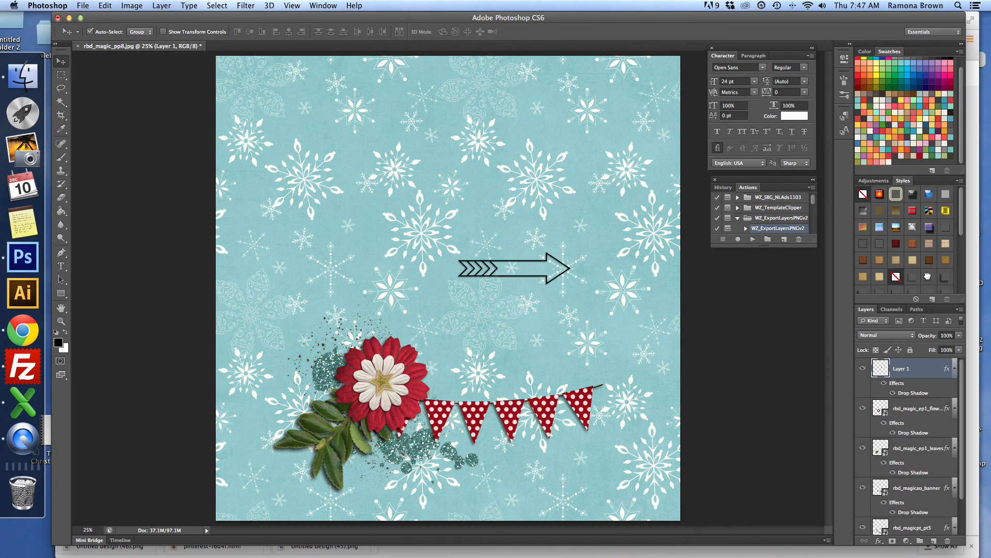
{"action": "left_click_drag", "start_coordinate": [492, 275], "coordinate": [562, 284]}
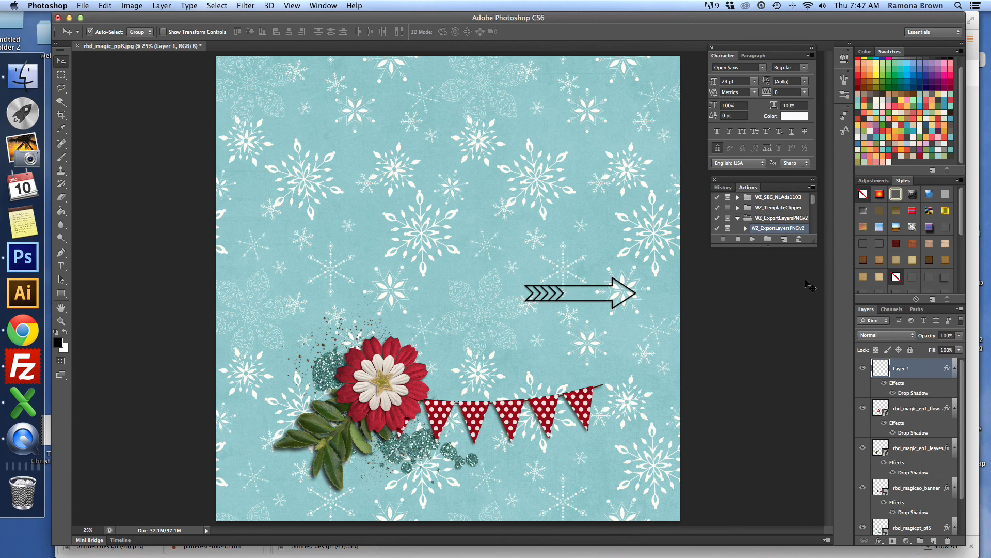
Delete the arrow layer
{"action": "left_click_drag", "start_coordinate": [930, 368], "coordinate": [948, 541]}
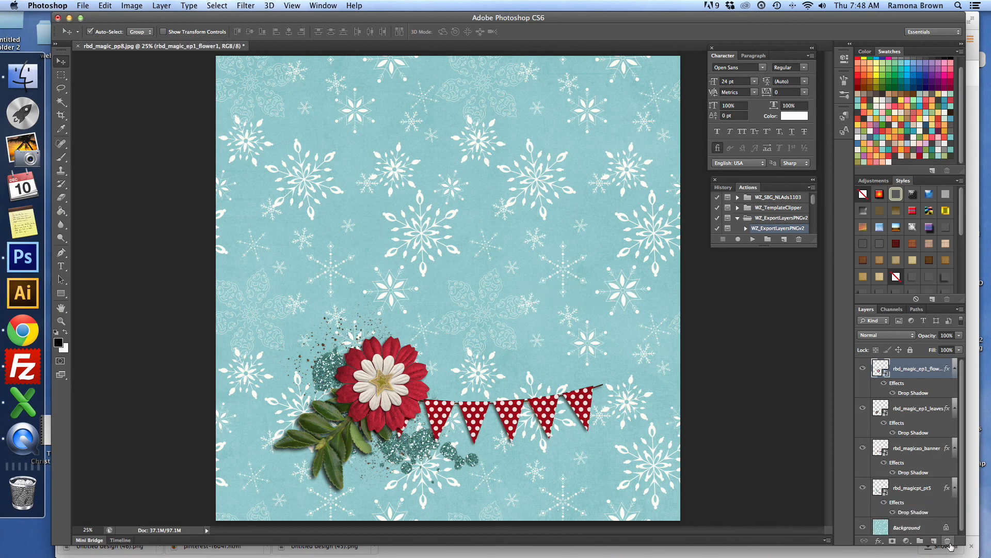
Undo the arrow layer's deletion and delete the restored layer again
{"action": "left_click", "coordinate": [104, 5]}
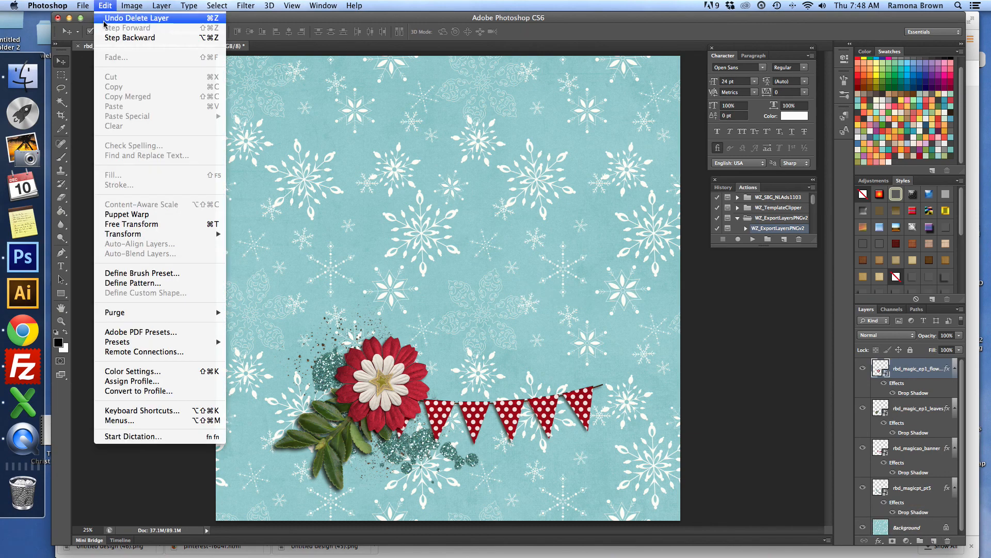
{"action": "left_click", "coordinate": [124, 19]}
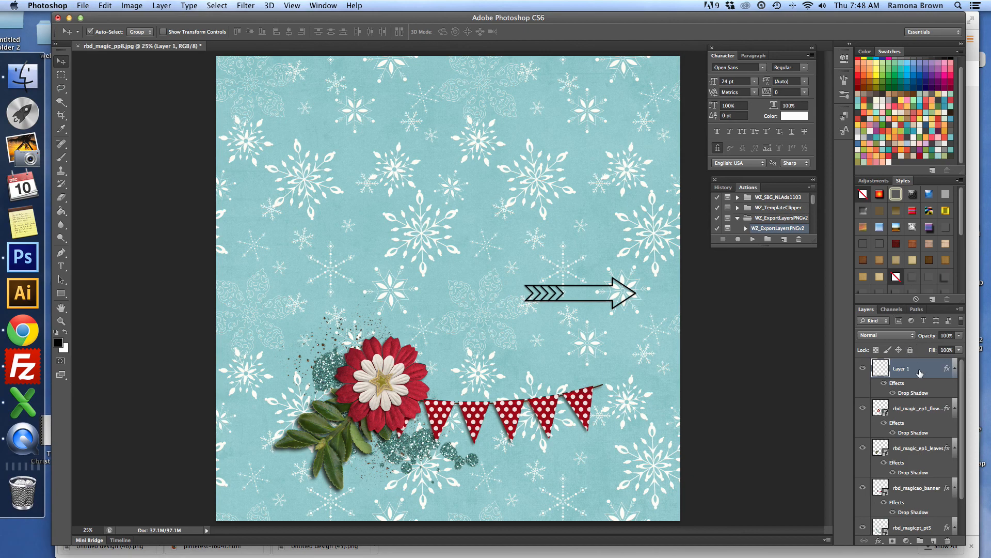
{"action": "key", "text": "Delete"}
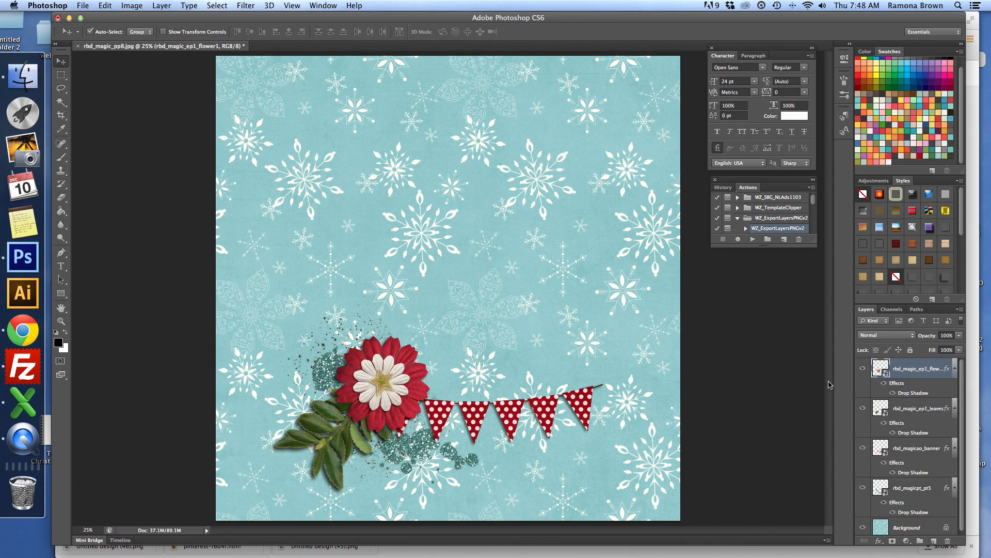
Move the rbd_magicpt_pt5 paint splatter slightly right and down, and clear its layer style with Default Style (None)
{"action": "left_click", "coordinate": [915, 488]}
{"action": "left_click_drag", "start_coordinate": [421, 450], "coordinate": [444, 457]}
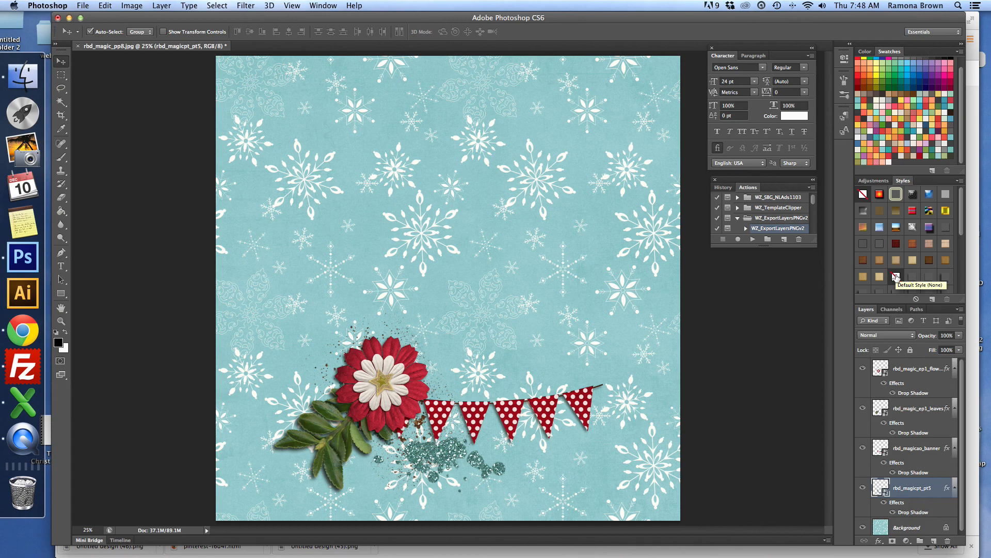
{"action": "left_click", "coordinate": [895, 277]}
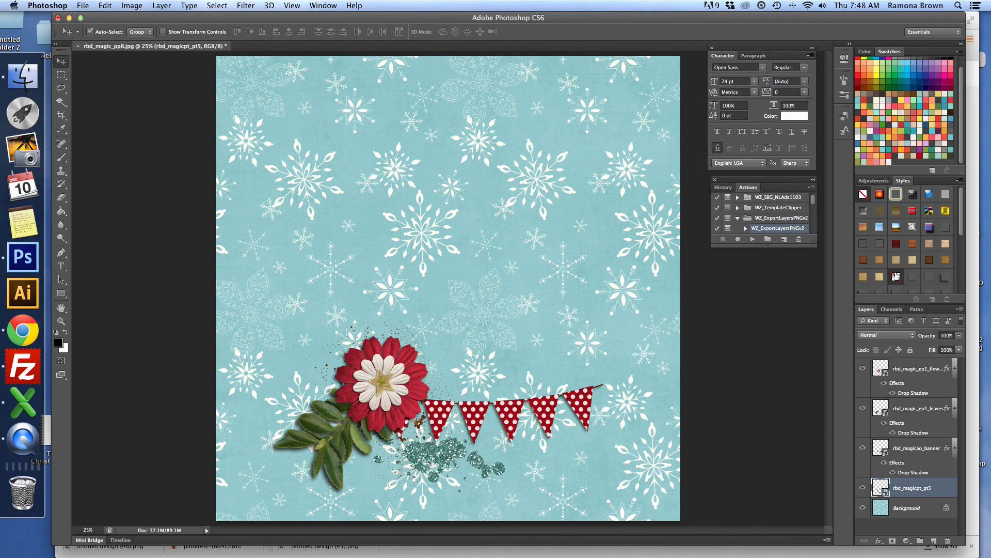
Apply a drop shadow style preset to the paint splatter layer
{"action": "scroll", "coordinate": [926, 279], "scroll_direction": "down", "scroll_amount": 5}
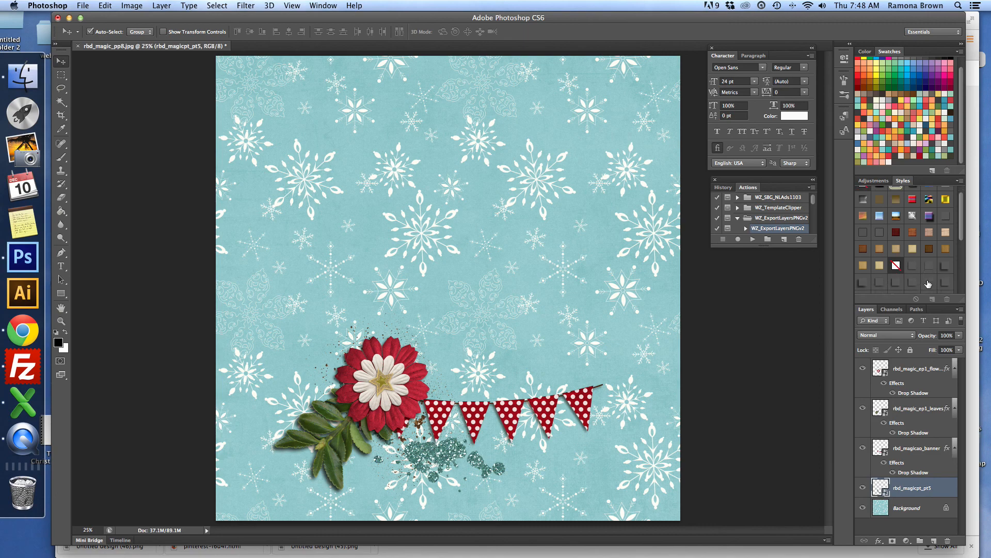
{"action": "left_click", "coordinate": [929, 208]}
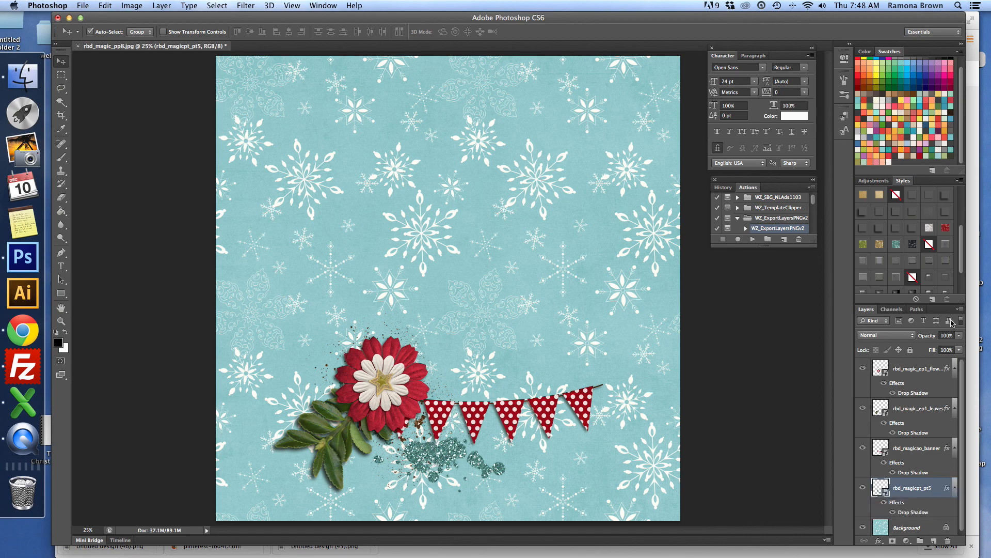
{"action": "left_click", "coordinate": [892, 512]}
Collapse the effects lists of the paint splatter, banner, leaves and flower layers
{"action": "left_click", "coordinate": [955, 489]}
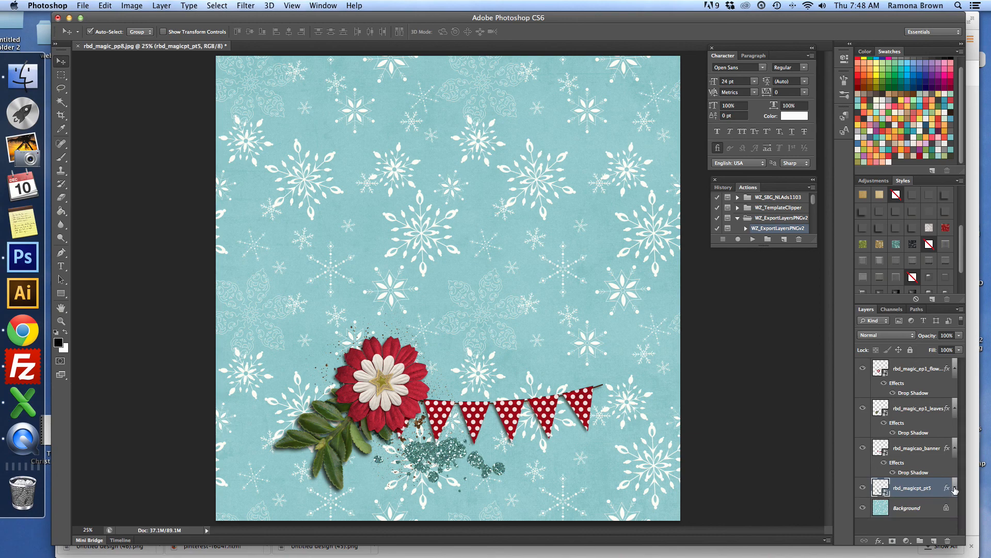
{"action": "left_click", "coordinate": [954, 449]}
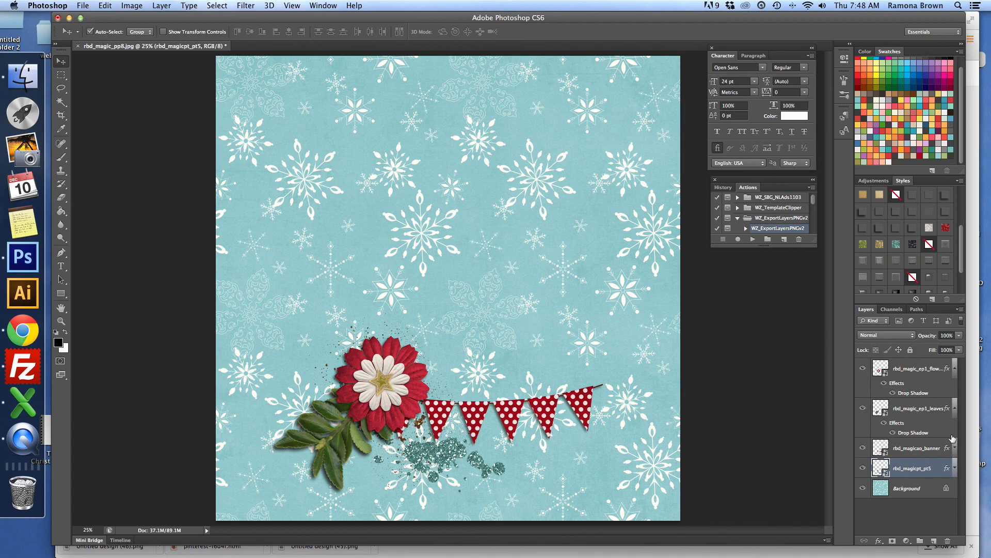
{"action": "left_click", "coordinate": [955, 407]}
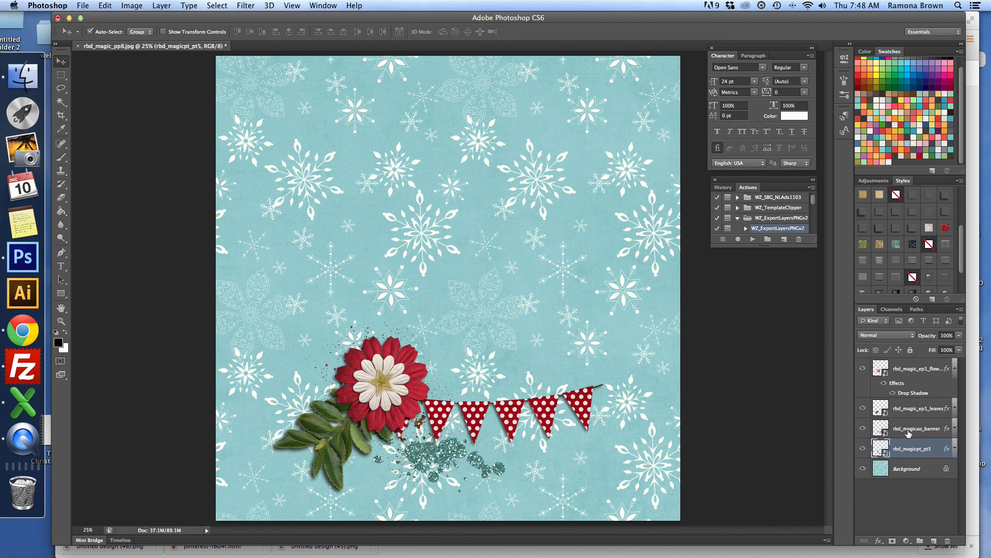
{"action": "left_click", "coordinate": [955, 368]}
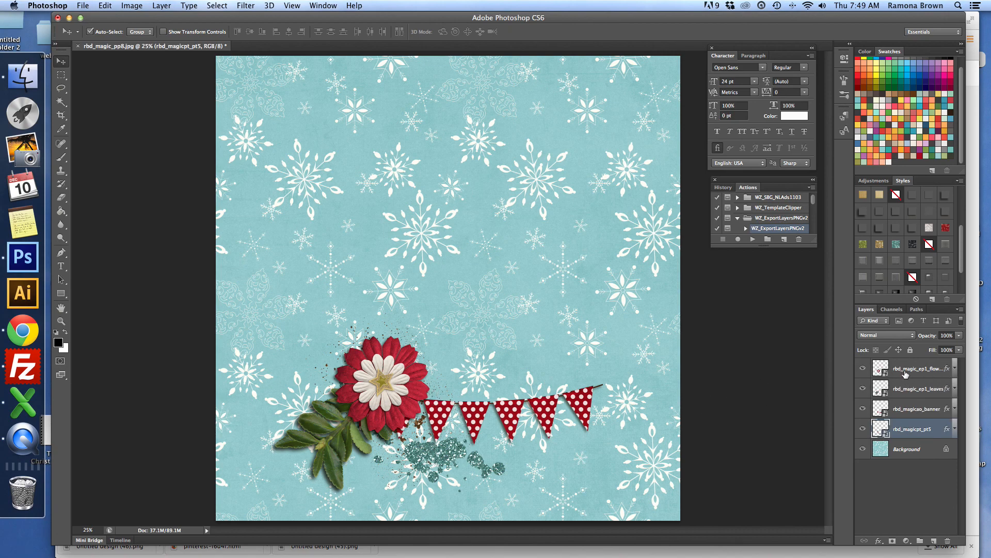
{"action": "left_click", "coordinate": [955, 368]}
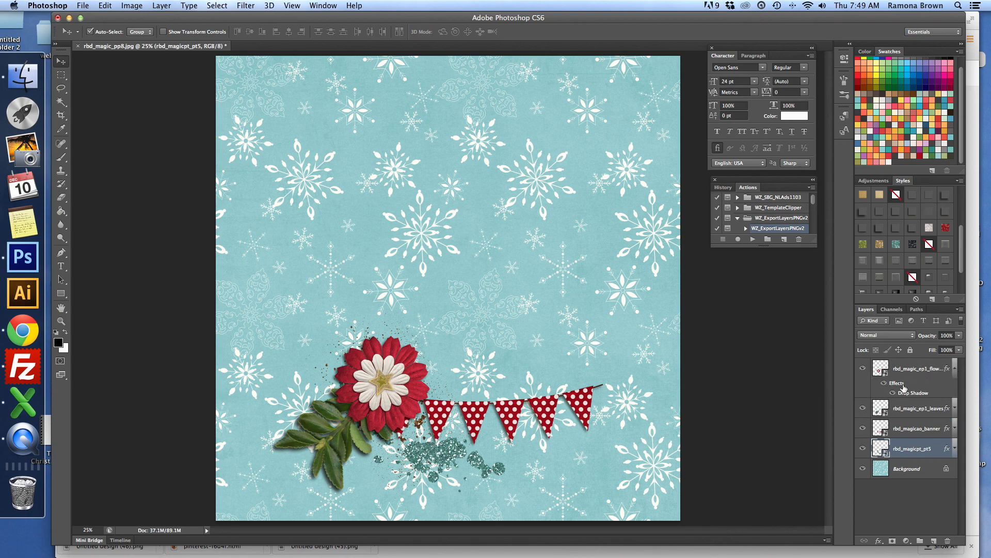
{"action": "left_click", "coordinate": [954, 369]}
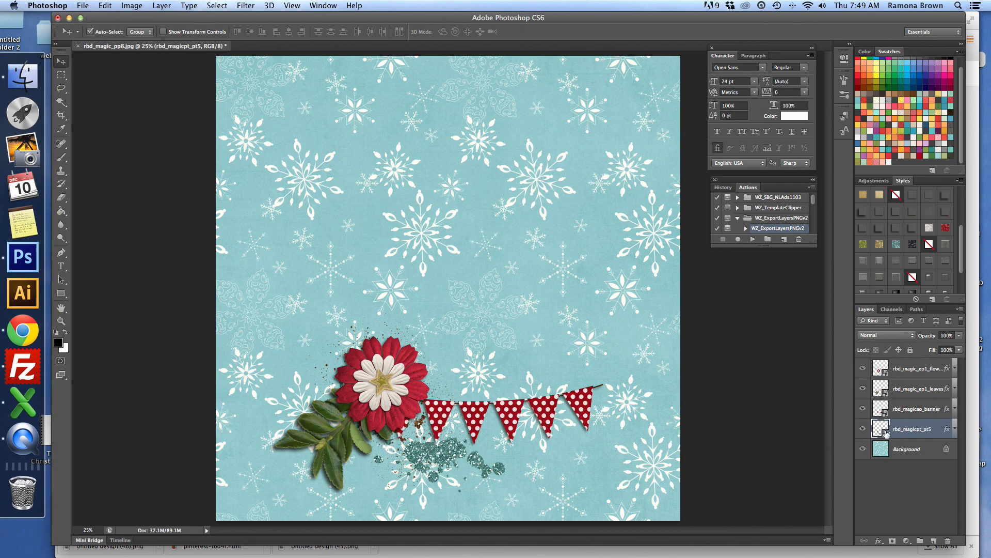
Rasterize the paint splatter, banner, leaves and flower layers one by one
{"action": "right_click", "coordinate": [912, 429]}
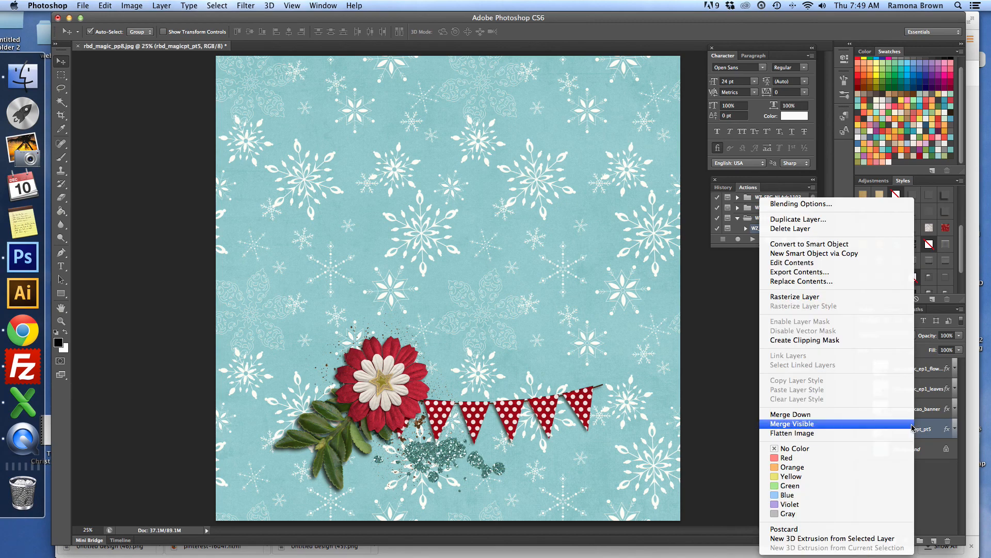
{"action": "left_click", "coordinate": [806, 297]}
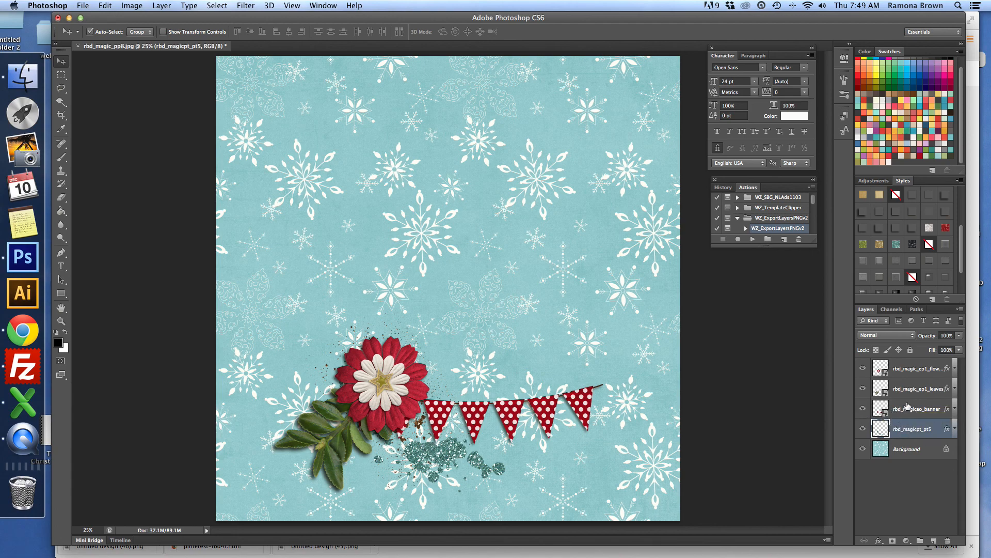
{"action": "right_click", "coordinate": [907, 407]}
{"action": "left_click", "coordinate": [779, 299]}
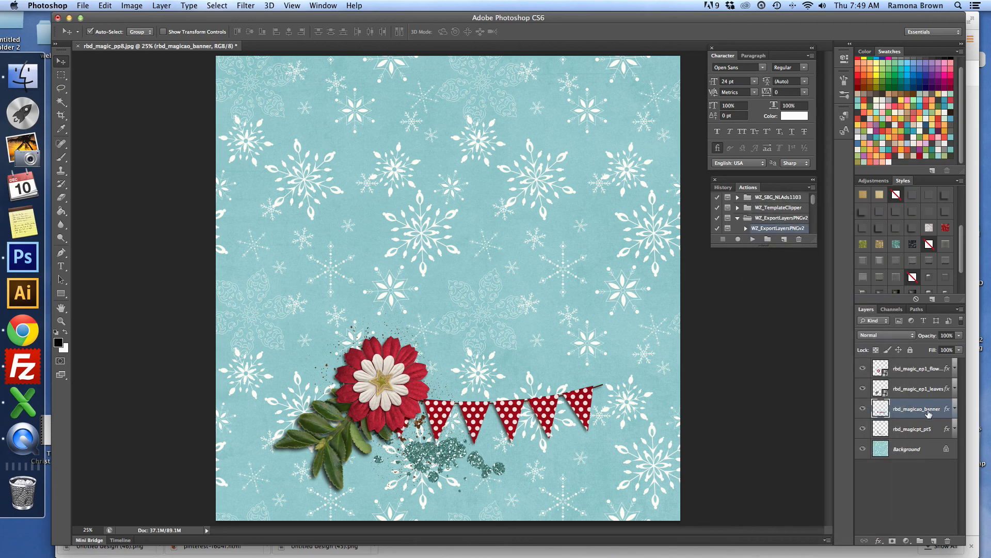
{"action": "right_click", "coordinate": [895, 388]}
{"action": "left_click", "coordinate": [780, 306]}
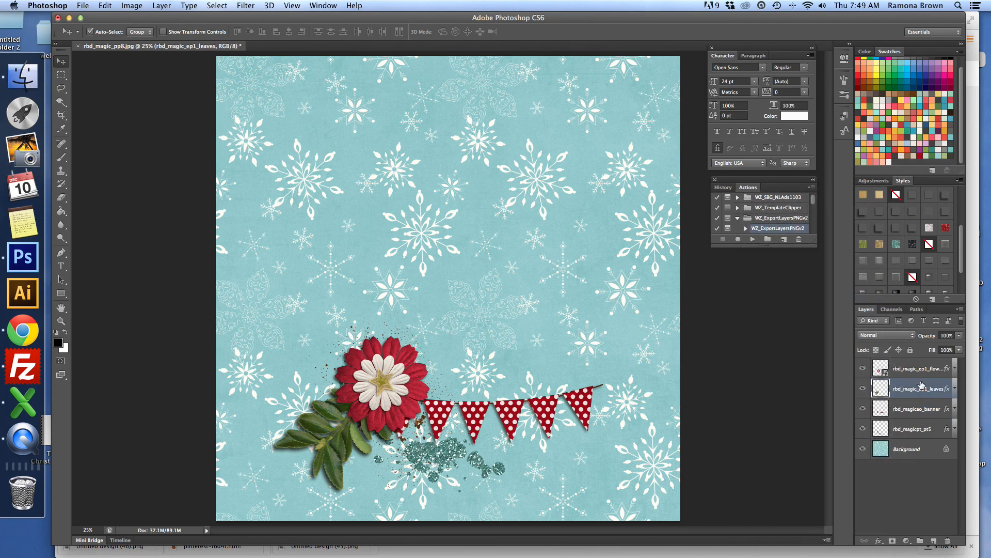
{"action": "right_click", "coordinate": [918, 370]}
{"action": "left_click", "coordinate": [816, 308]}
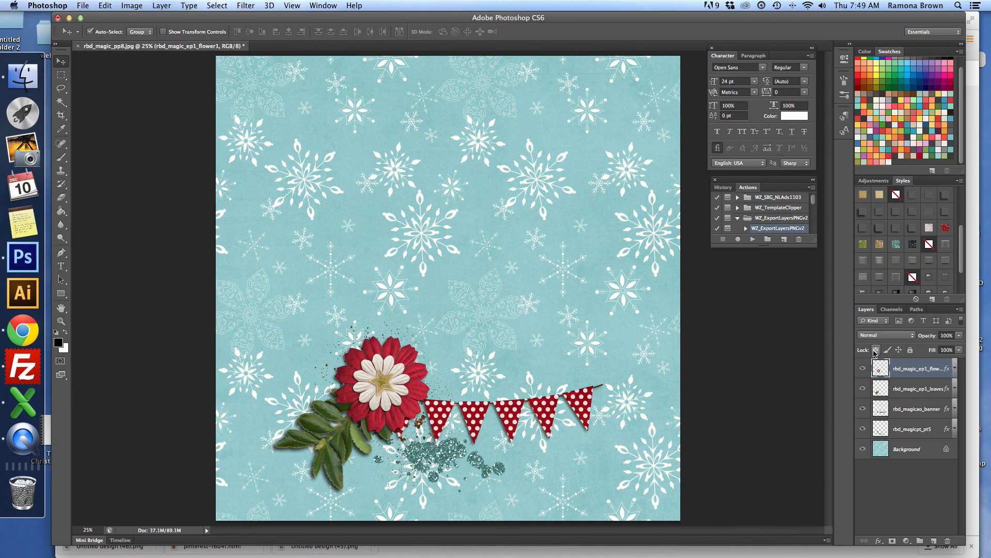
Fully lock the flower layer and test the lock by trying to move the flower and shifting the banner slightly left and down
{"action": "left_click", "coordinate": [911, 350]}
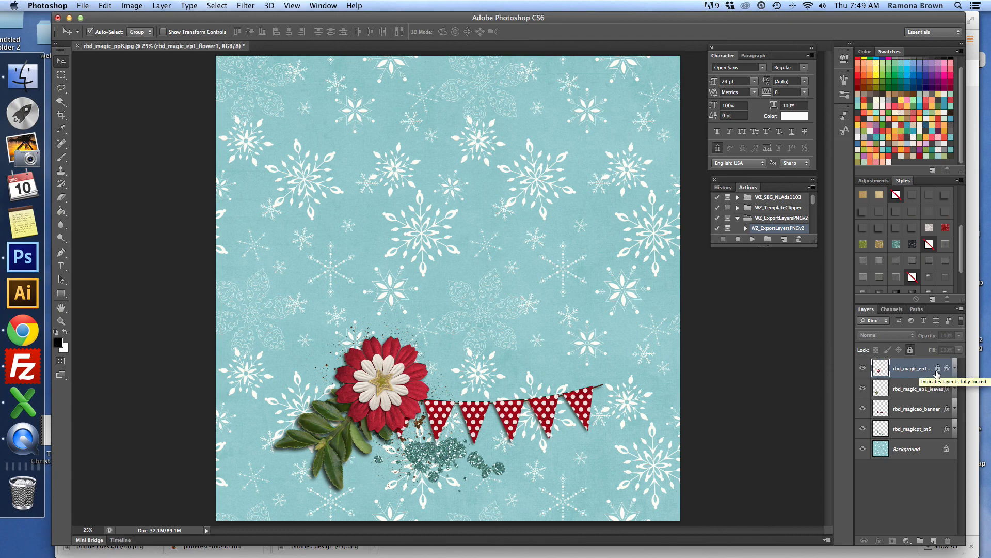
{"action": "left_click_drag", "start_coordinate": [383, 388], "coordinate": [360, 392]}
{"action": "mouse_move", "coordinate": [474, 407]}
{"action": "left_mouse_down"}
{"action": "mouse_move", "coordinate": [461, 398]}
{"action": "mouse_move", "coordinate": [463, 414]}
{"action": "left_mouse_up"}
{"action": "mouse_move", "coordinate": [384, 387]}
{"action": "left_mouse_down"}
{"action": "mouse_move", "coordinate": [396, 371]}
{"action": "mouse_move", "coordinate": [380, 388]}
{"action": "left_mouse_up"}
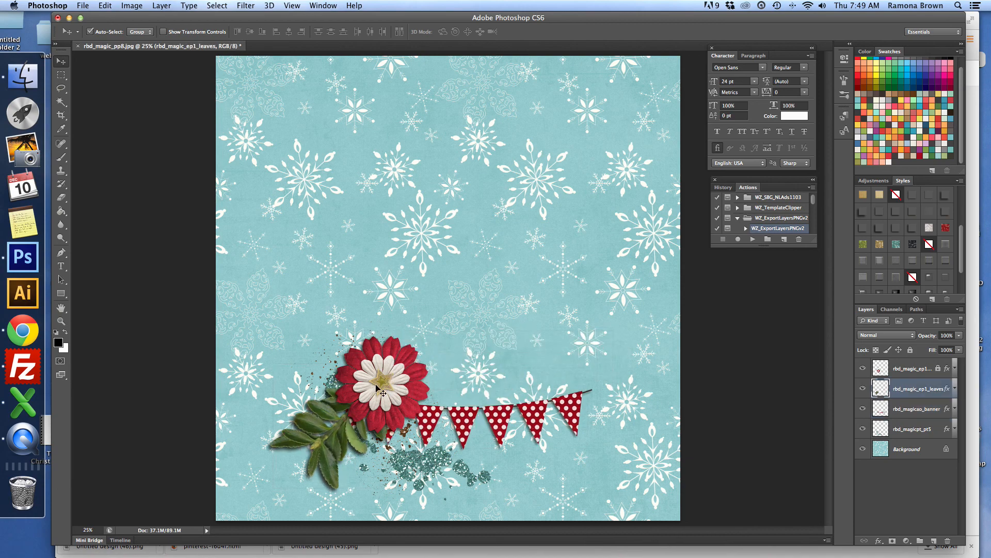
Remove the full lock from the flower layer
{"action": "right_click", "coordinate": [919, 370]}
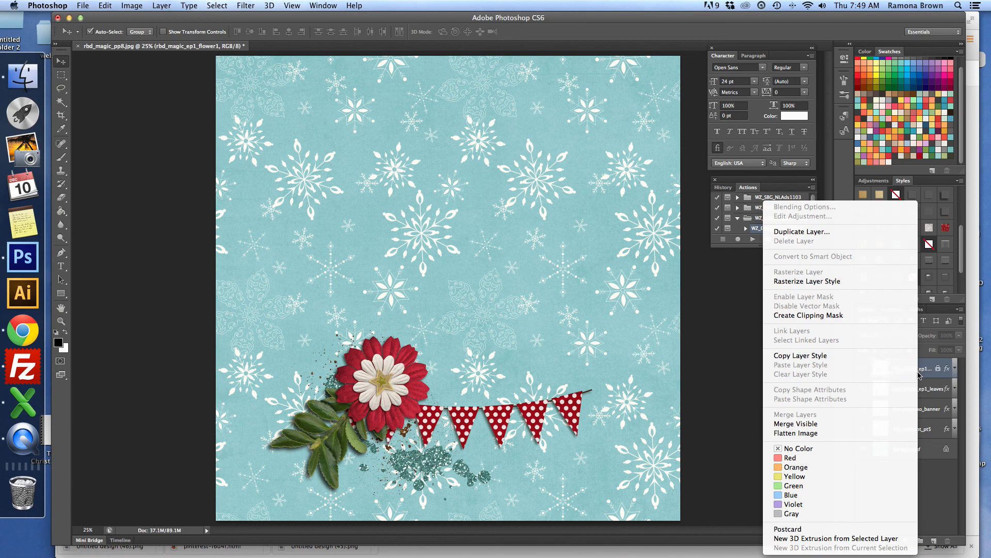
{"action": "left_click", "coordinate": [938, 371]}
{"action": "left_click", "coordinate": [911, 351]}
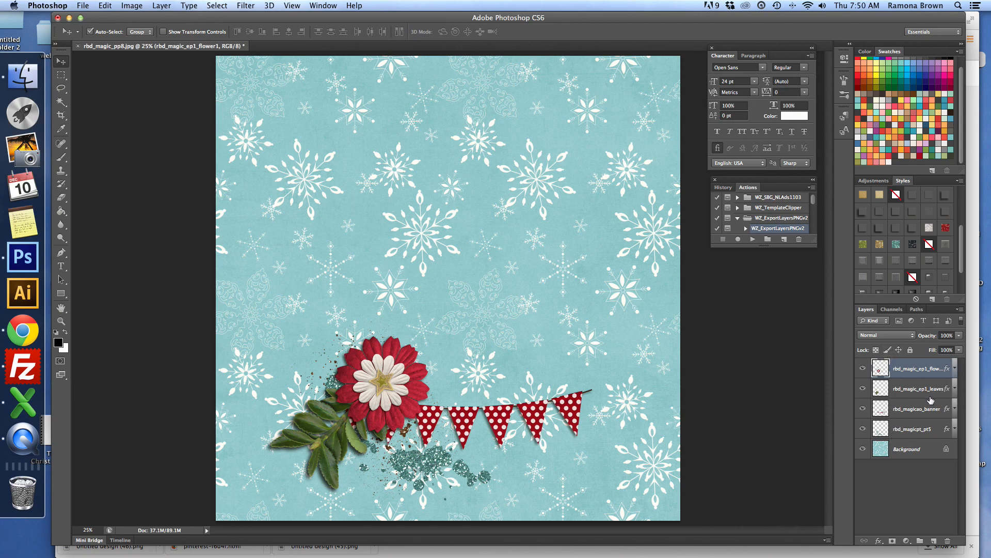
Move the paint splatter up into the open area of the page and look at its layer opacity and fill controls
{"action": "left_click_drag", "start_coordinate": [471, 476], "coordinate": [532, 284]}
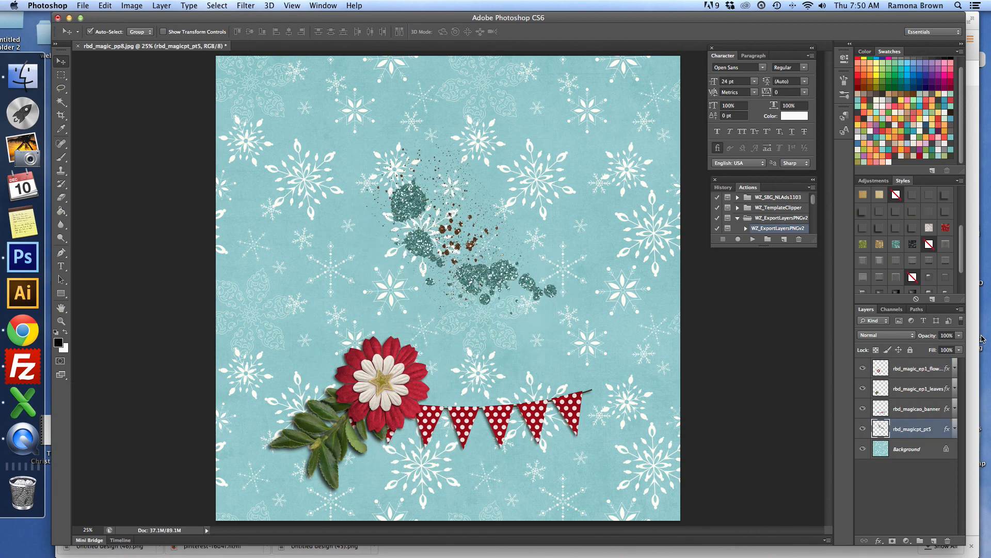
{"action": "left_click", "coordinate": [959, 336]}
{"action": "mouse_move", "coordinate": [959, 349]}
{"action": "left_mouse_down"}
{"action": "mouse_move", "coordinate": [921, 349]}
{"action": "mouse_move", "coordinate": [960, 350]}
{"action": "left_mouse_up"}
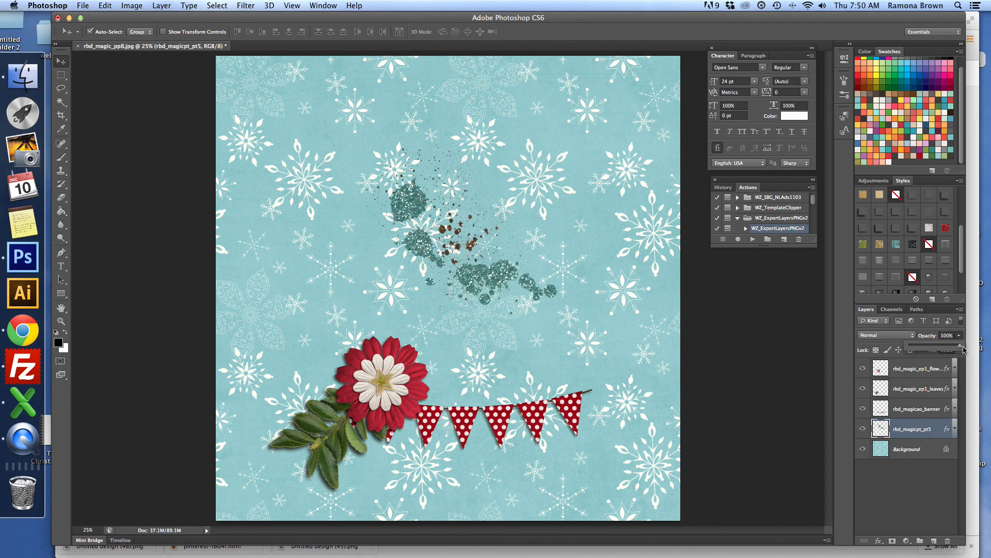
{"action": "left_click", "coordinate": [961, 339]}
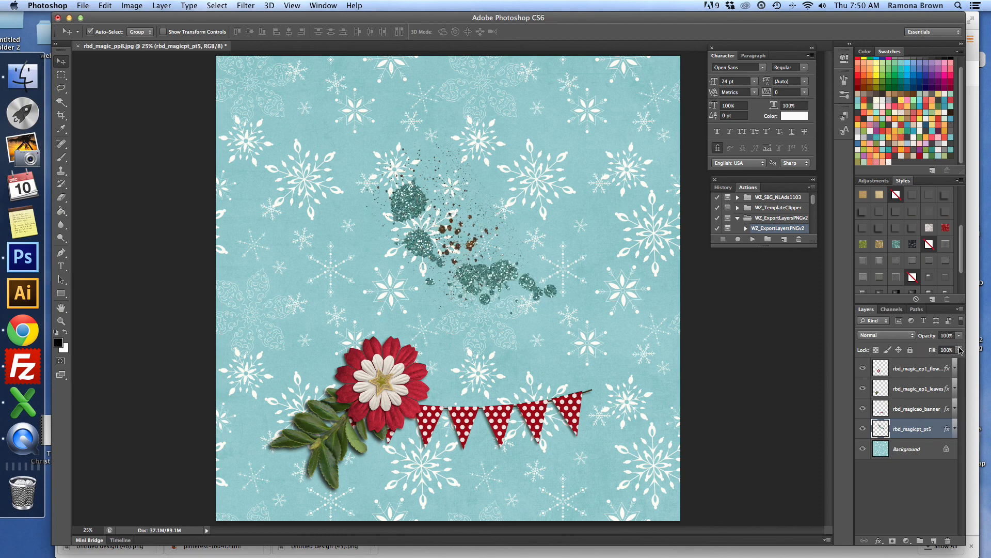
View the blend modes available for the paint splatter layer and move the splatter back behind the flower and leaves
{"action": "left_click", "coordinate": [906, 336]}
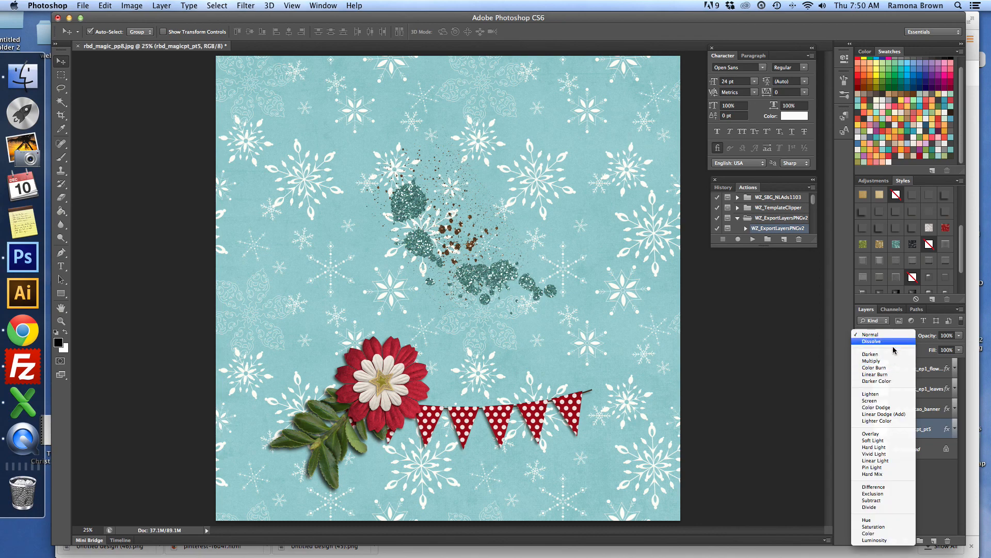
{"action": "left_click", "coordinate": [913, 334]}
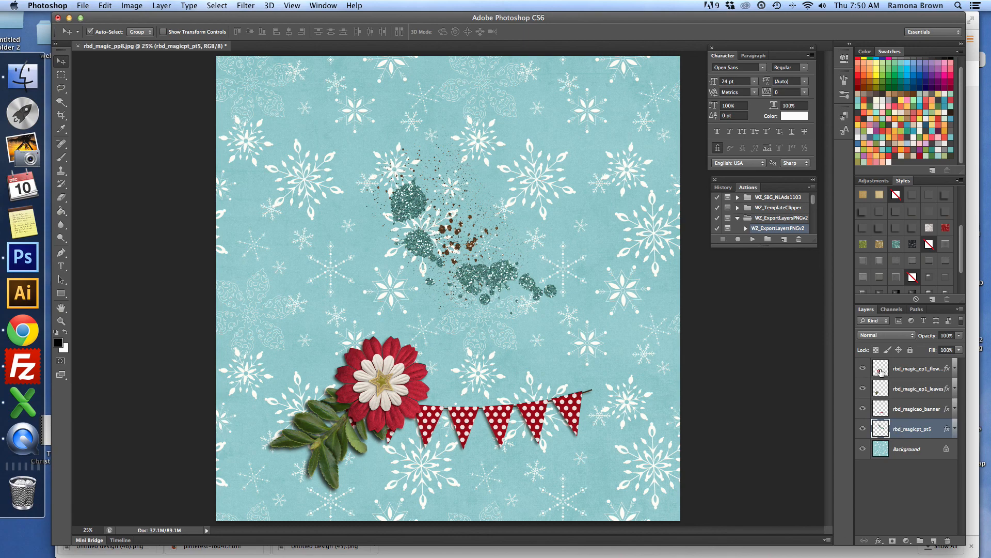
{"action": "left_click_drag", "start_coordinate": [423, 216], "coordinate": [332, 382]}
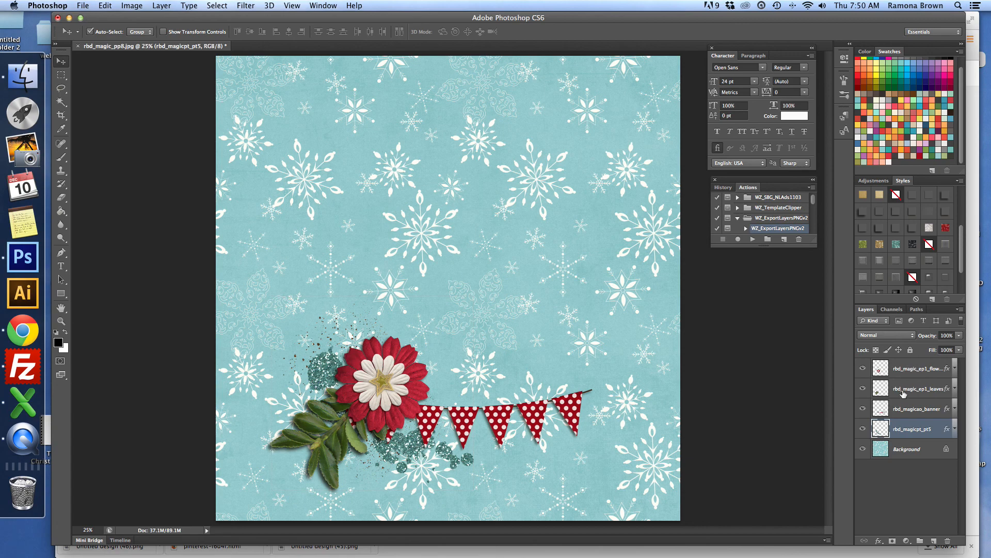